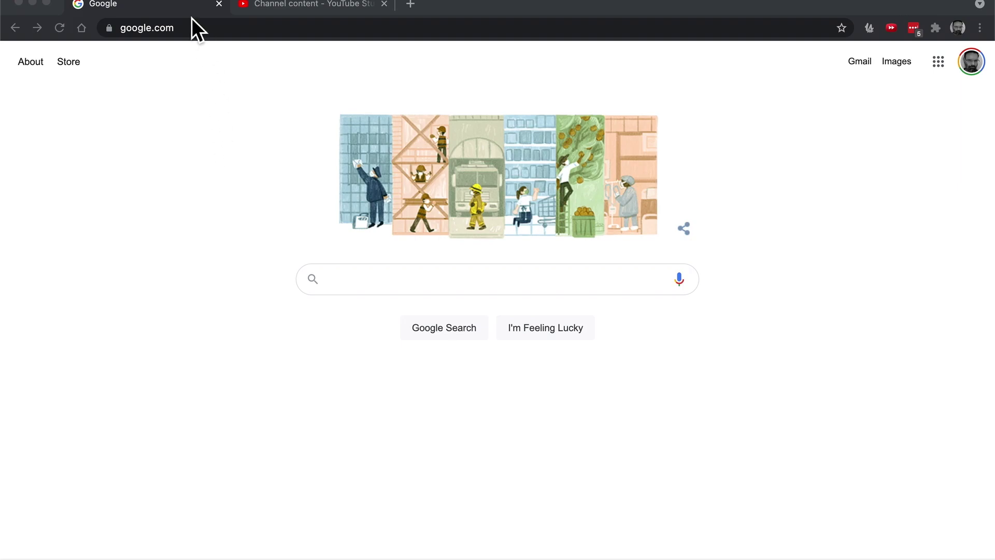
Load google.com/mymaps in Chrome to reach the My Maps home page.
left_click(152, 4)
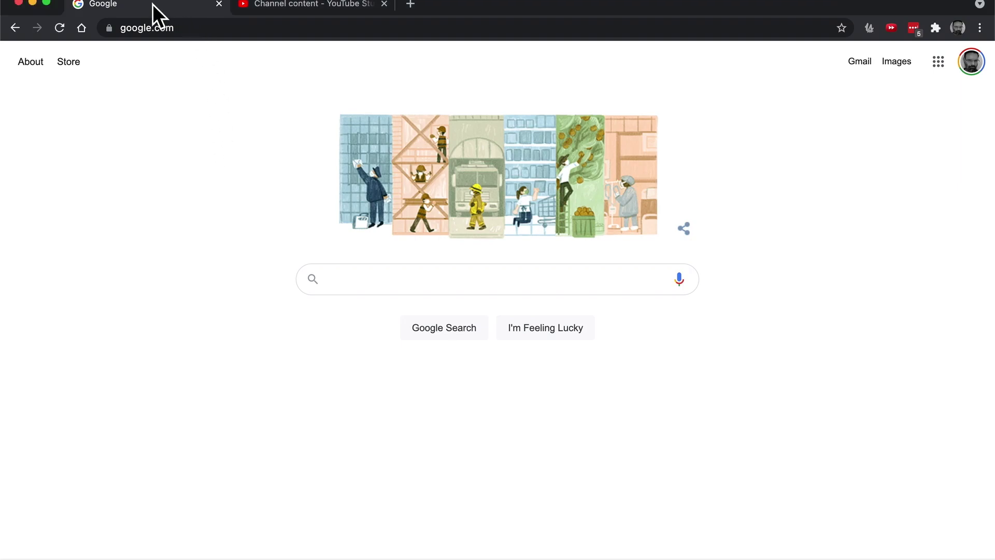
left_click(194, 27)
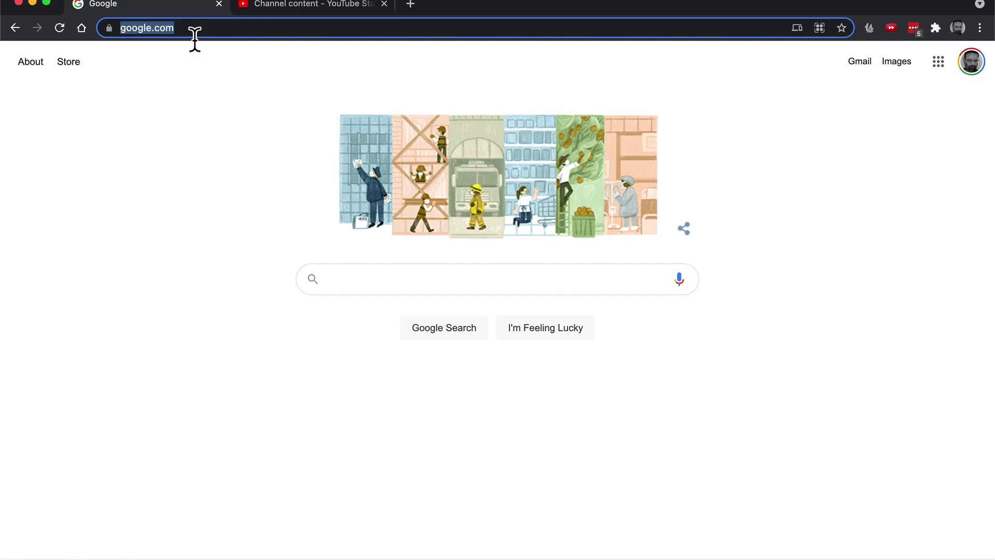
type("my")
key("BackSpace")
key("BackSpace")
key("BackSpace")
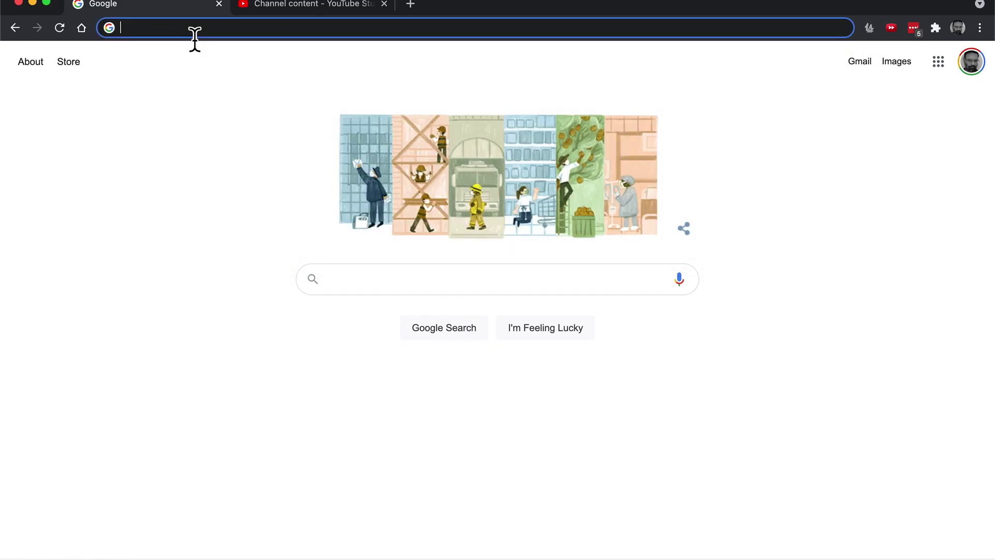
type("google.com/mymaps/?hl=en")
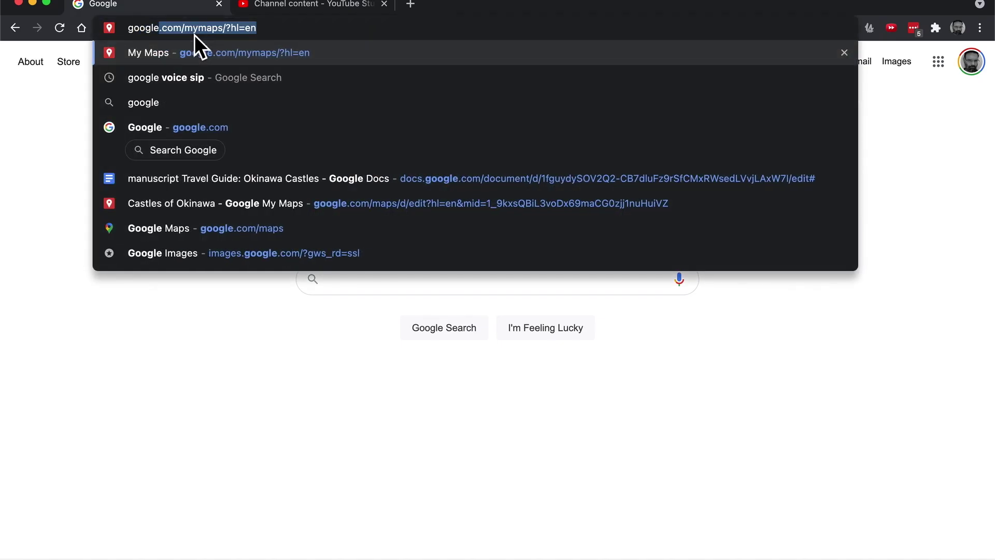
key("Return")
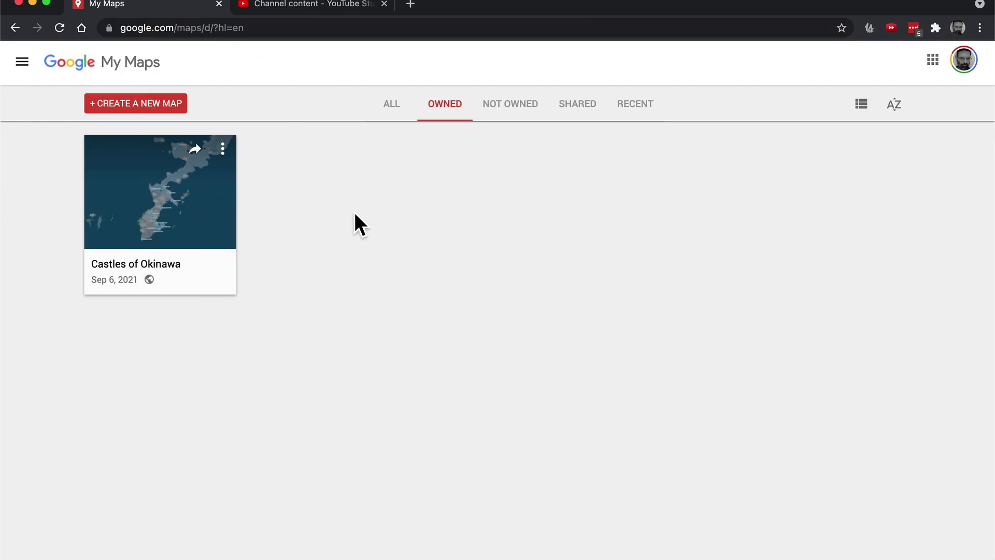
Create a new map titled 'Pacific Crest Trail (PCT)' with description 'Locations I've hiked on the PCT'.
left_click(140, 110)
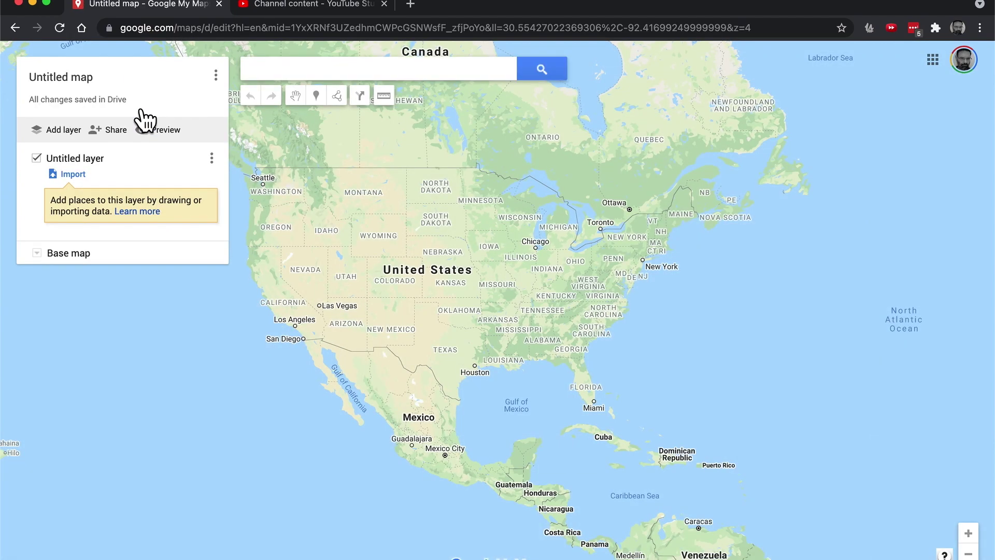
left_click(88, 78)
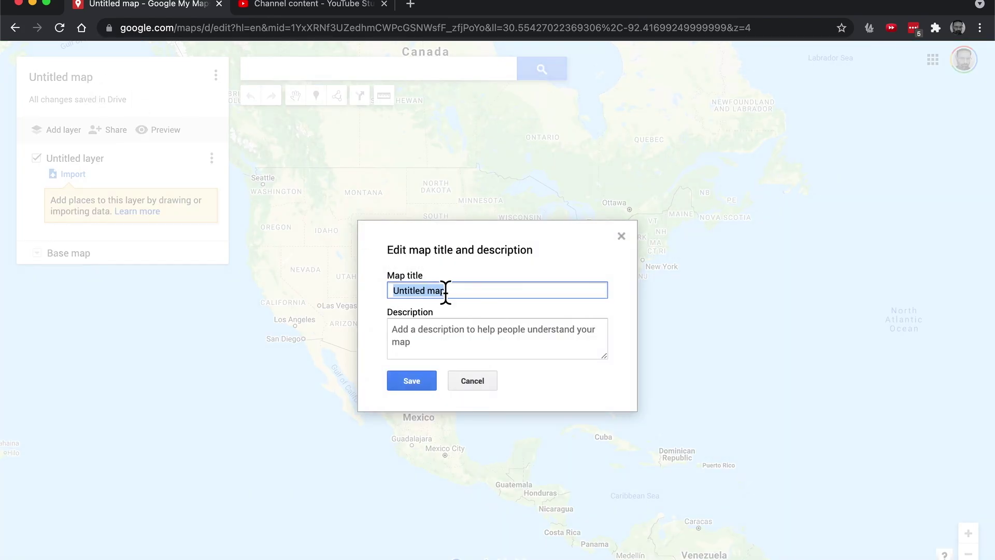
type("Pacifi")
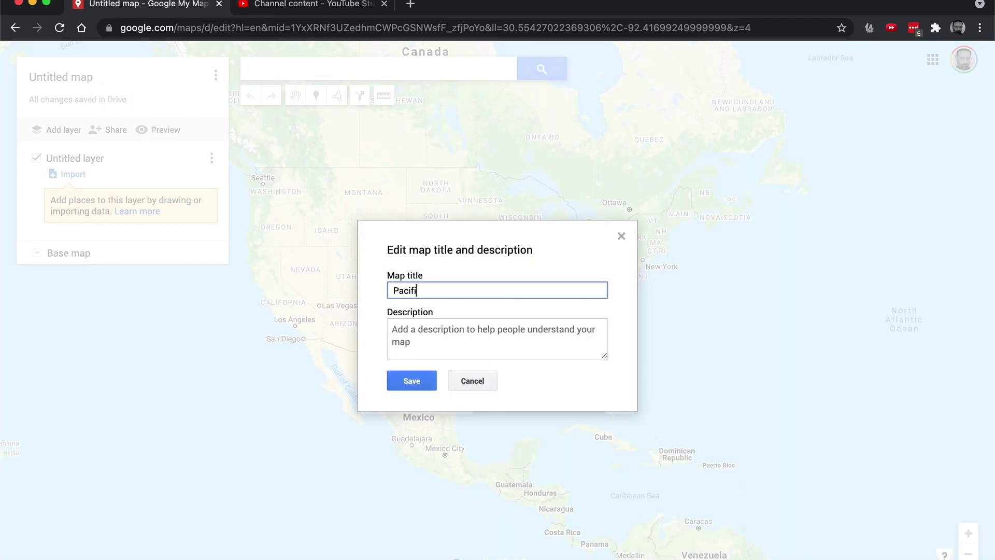
type("c Crest Trail (PCT)")
left_click(432, 335)
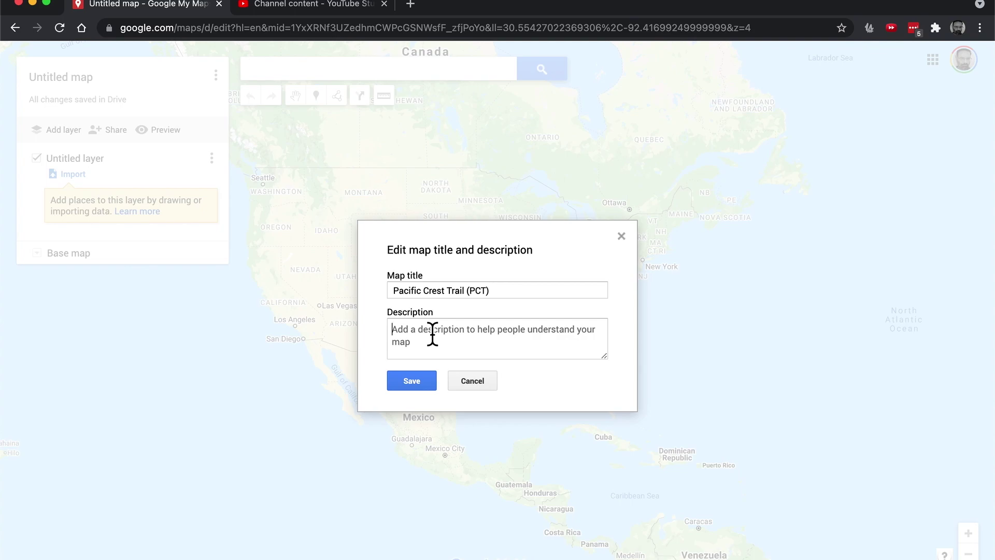
type("Locations ")
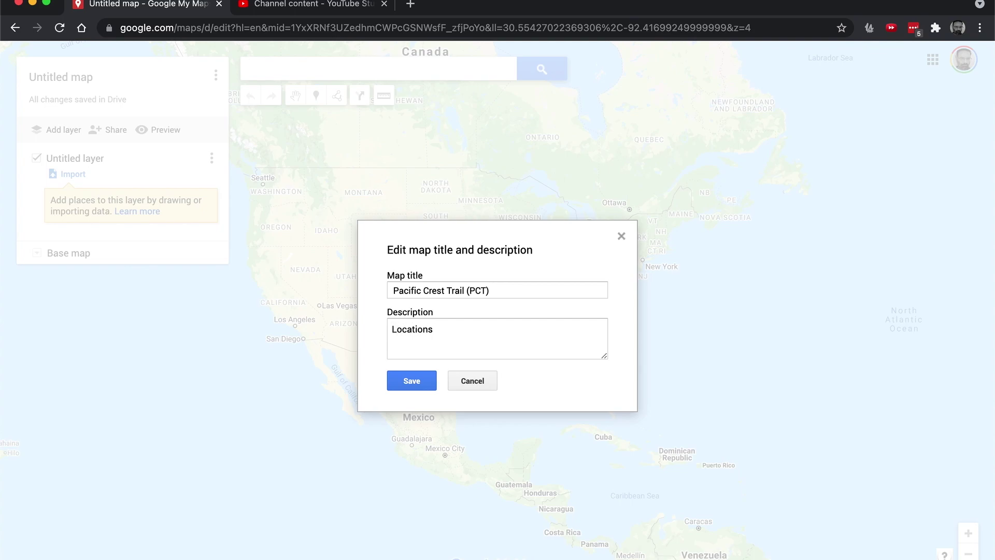
type("I've hiked on the PCT")
Save the map details and add Pacific Crest Trail Southern Terminus to the map via search.
left_click(410, 381)
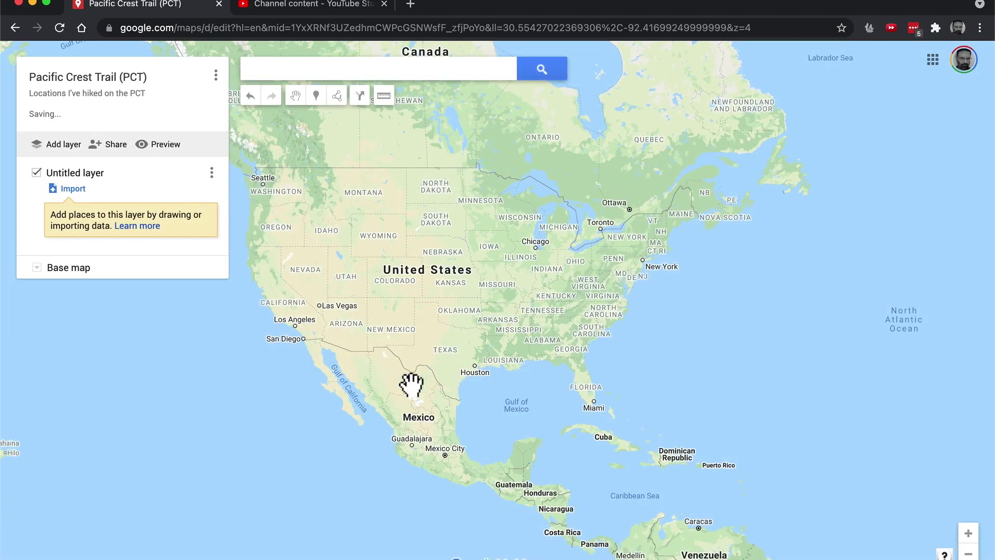
left_click(397, 76)
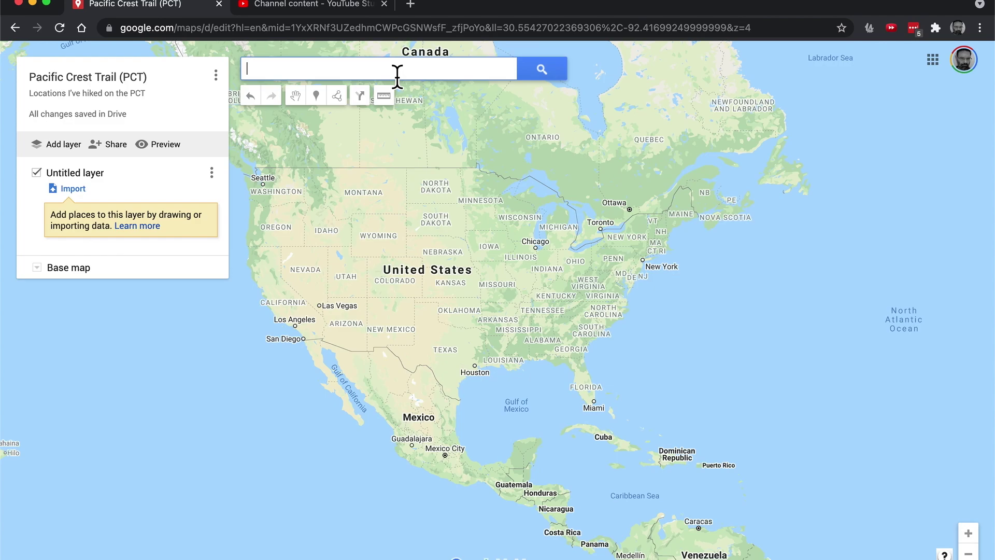
type("Campo")
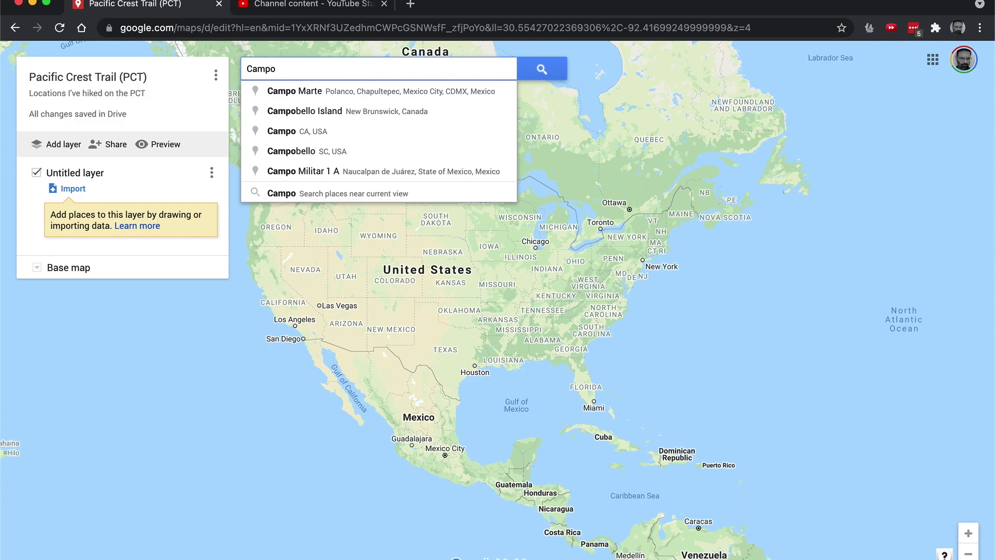
key("BackSpace")
key("BackSpace")
key("BackSpace")
key("BackSpace")
type("pct sou")
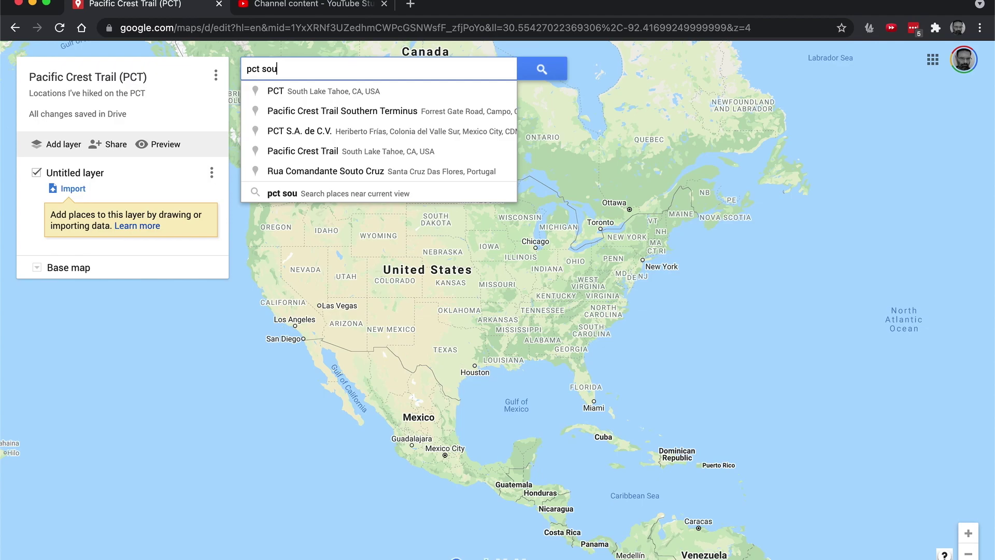
left_click(362, 113)
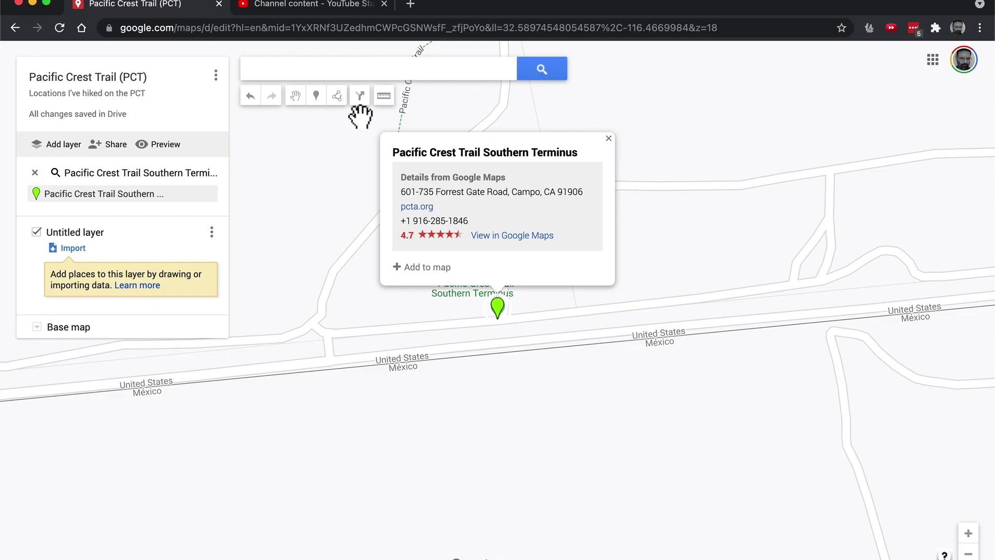
left_click(430, 267)
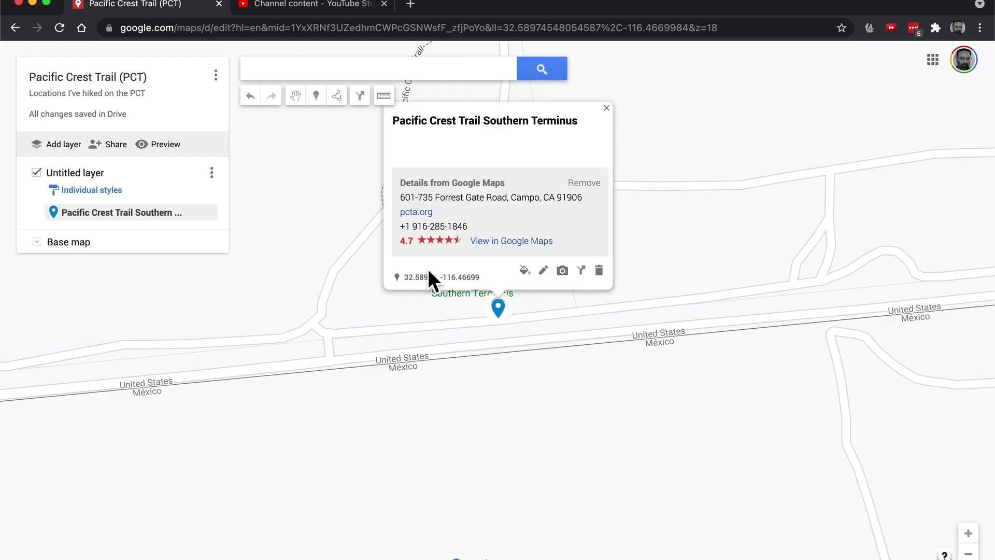
Rename the new place to 'PCT Southern Terminus (Campo)' and save it.
left_click(551, 274)
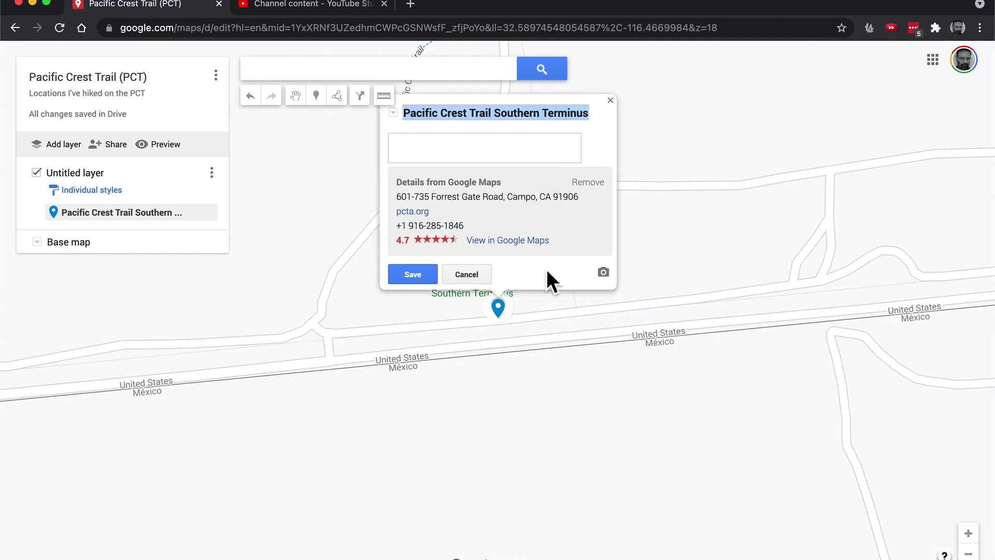
type("PCT ")
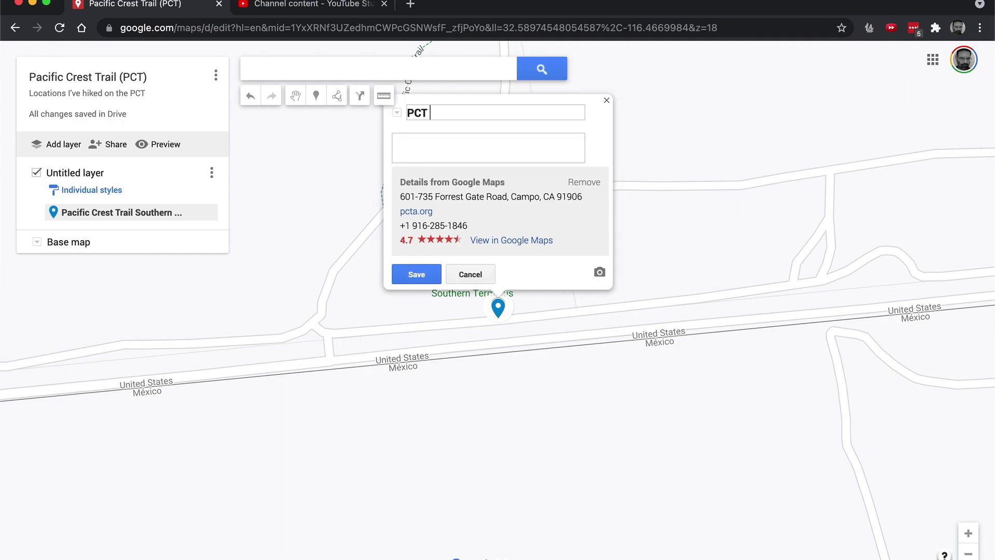
type("Southern Terminus (Campo)")
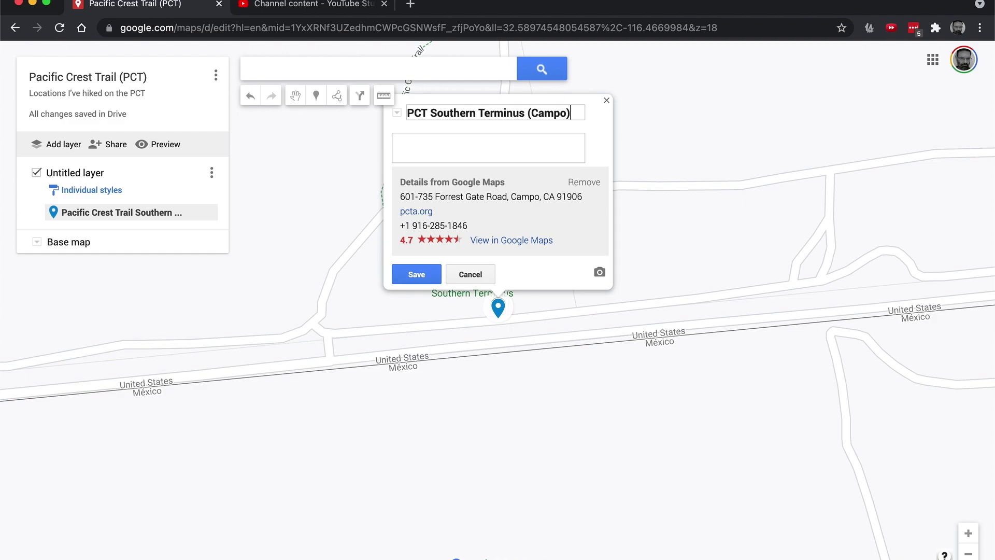
left_click(426, 273)
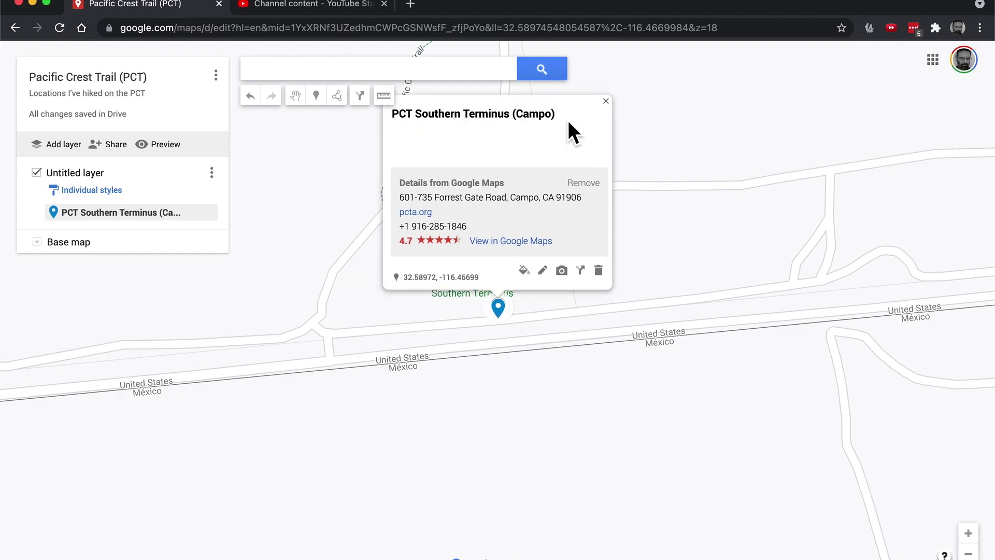
Set the layer's Individual styles to group places by Sequence of numbers.
left_click(606, 101)
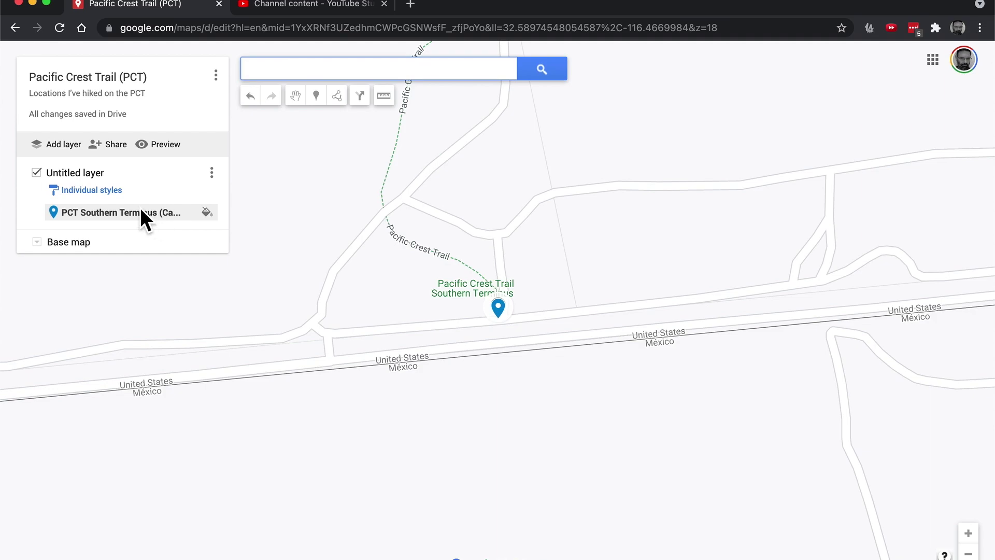
left_click(110, 192)
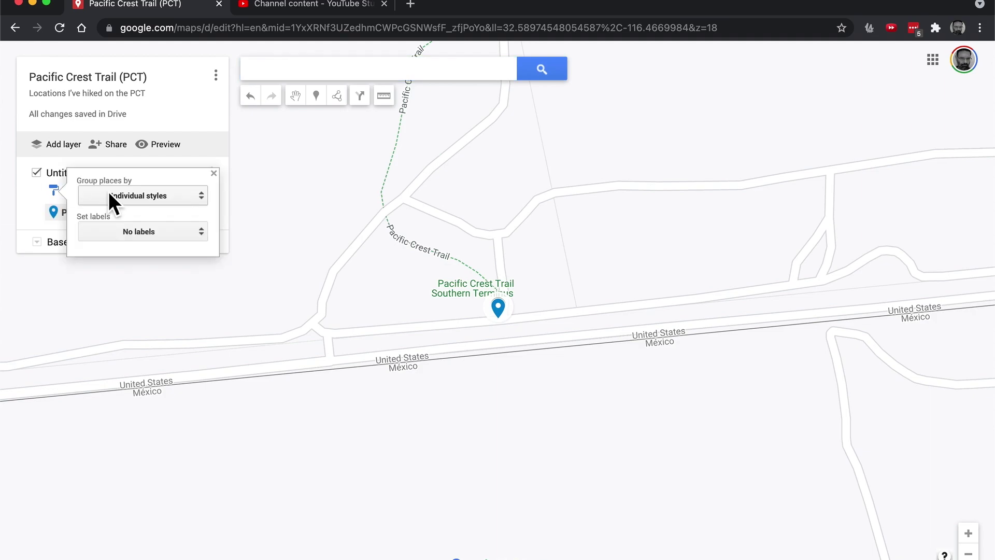
left_click(155, 201)
left_click(168, 183)
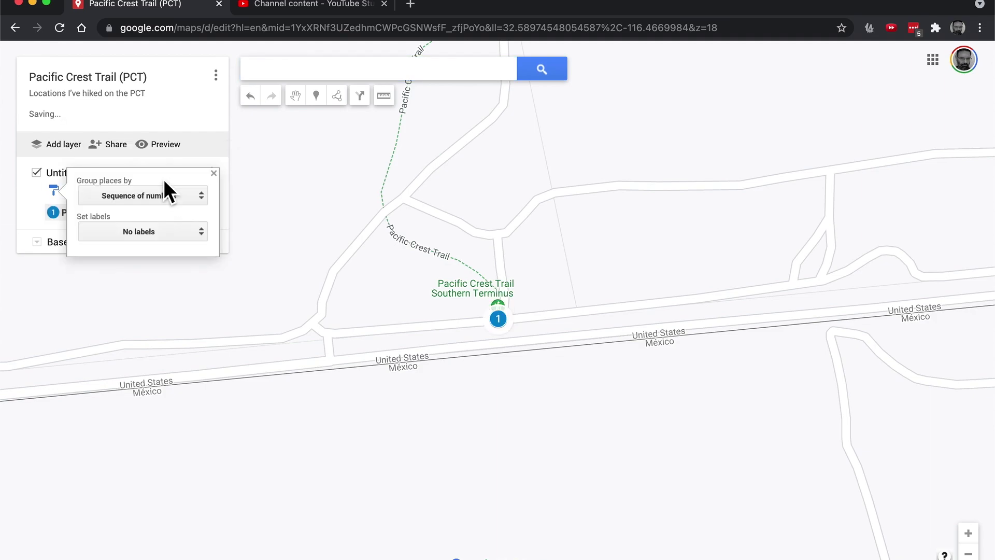
left_click(256, 210)
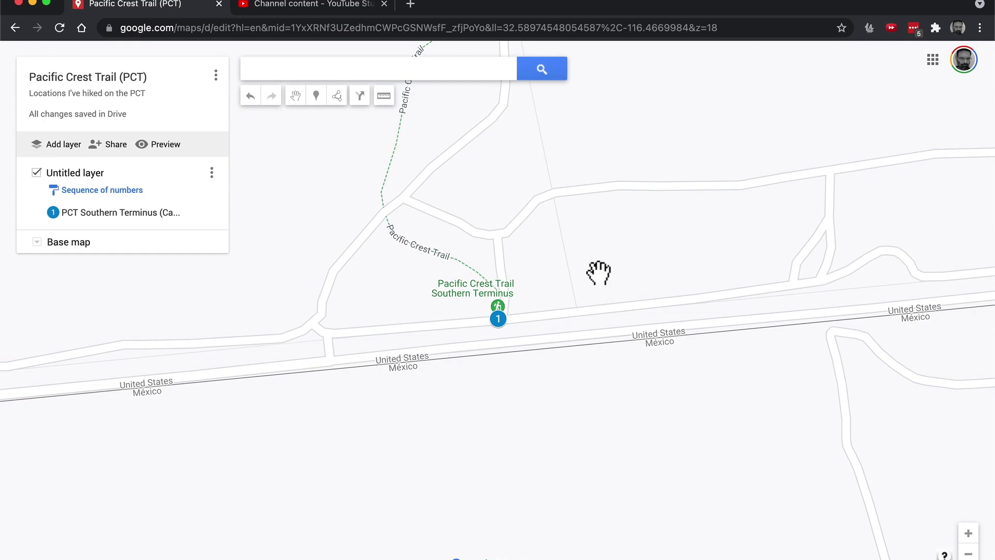
left_click(440, 77)
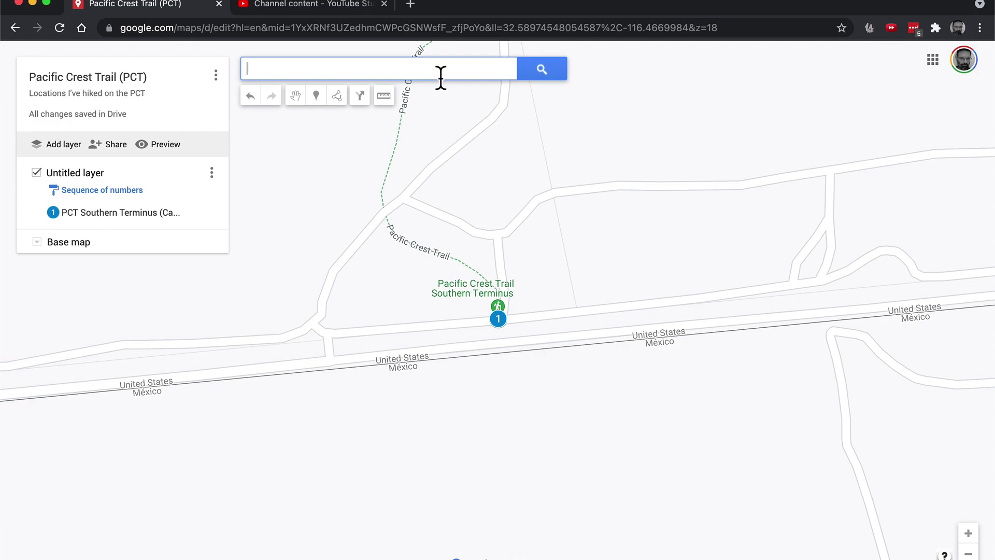
Search 'lake morena', go to Lake Morena County Park and zoom in on the trailhead.
type("Lake")
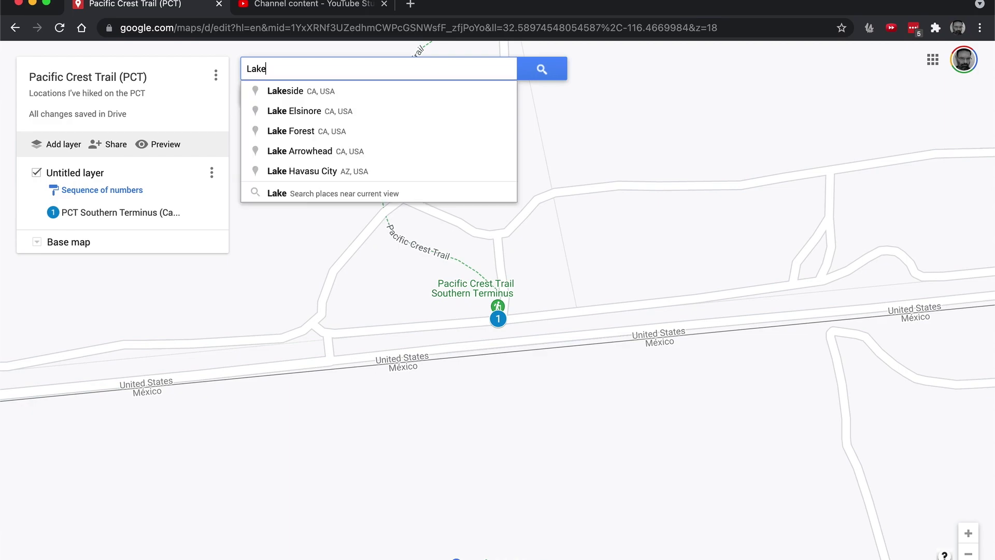
key("BackSpace")
key("BackSpace")
key("BackSpace")
key("BackSpace")
type("PC")
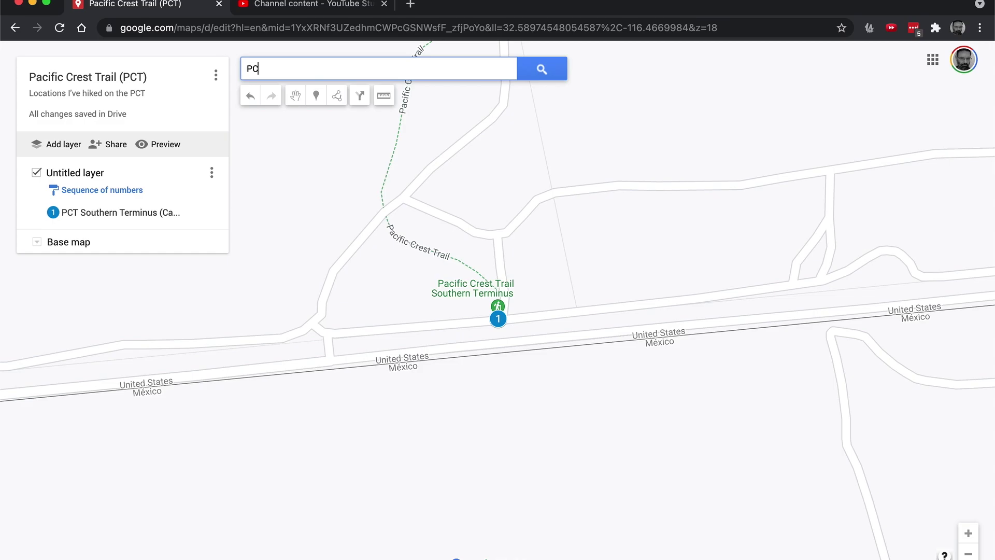
type("T Morena")
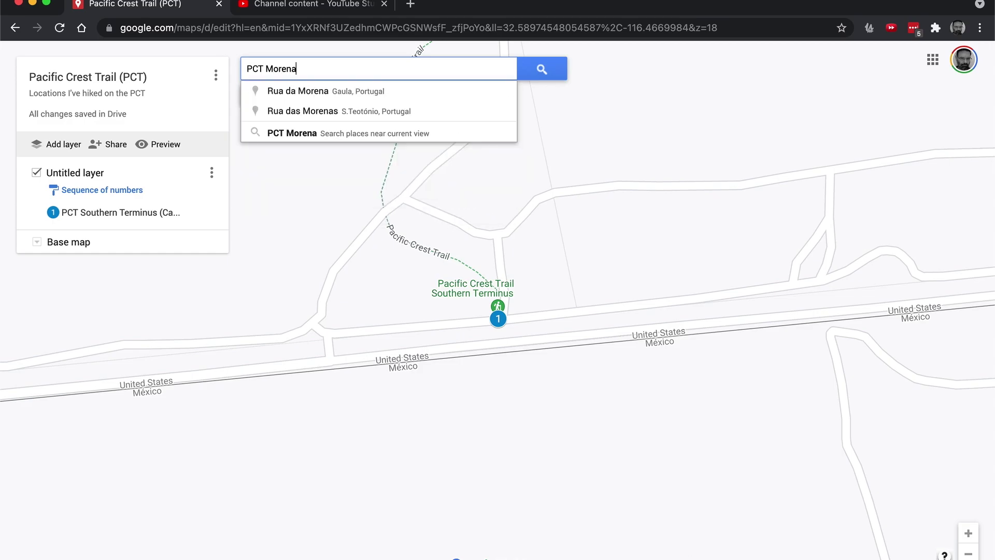
key("BackSpace")
key("BackSpace")
key("BackSpace")
key("BackSpace")
key("BackSpace")
key("BackSpace")
type("lake")
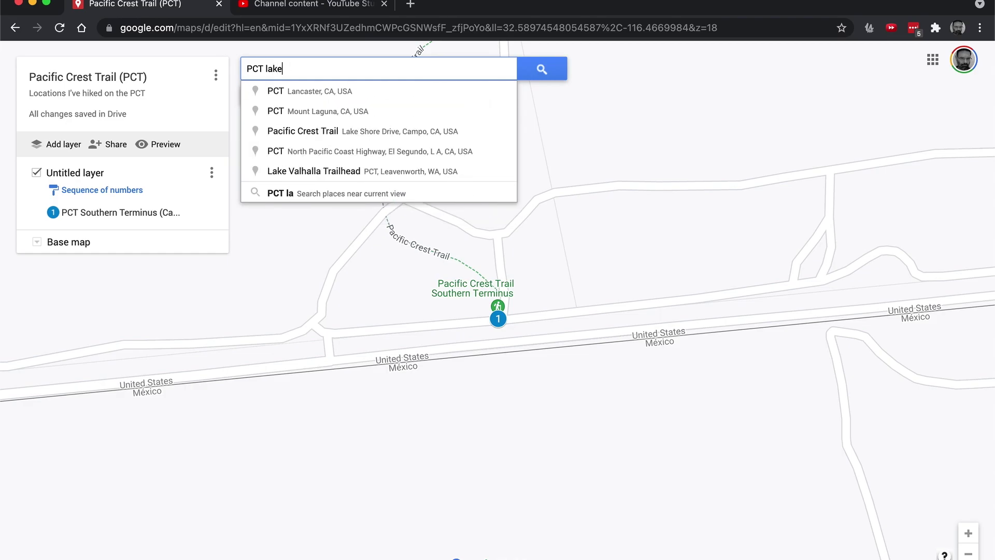
type(" morena")
key("BackSpace")
key("BackSpace")
key("BackSpace")
key("BackSpace")
key("BackSpace")
key("BackSpace")
key("BackSpace")
key("BackSpace")
key("BackSpace")
key("BackSpace")
key("BackSpace")
key("BackSpace")
key("BackSpace")
key("BackSpace")
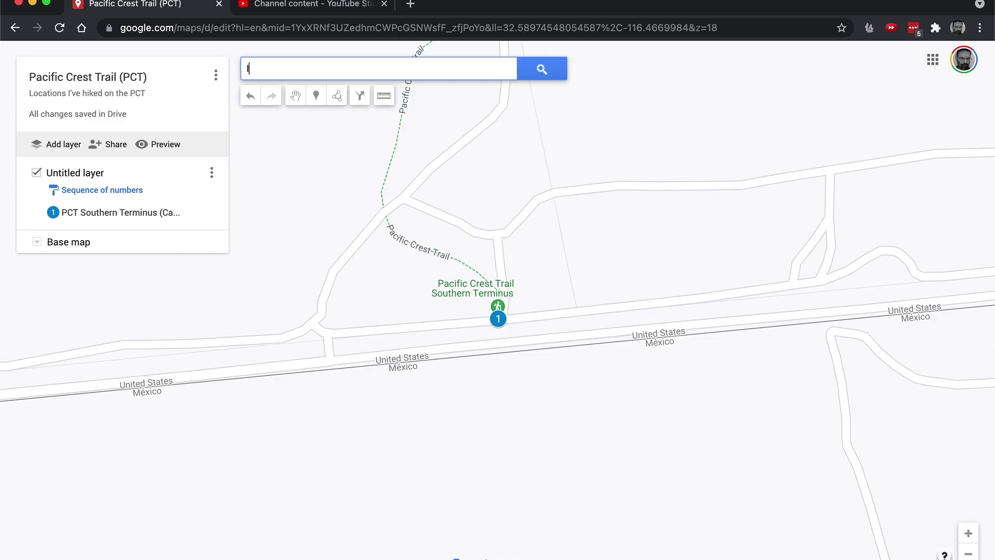
type("lake morena")
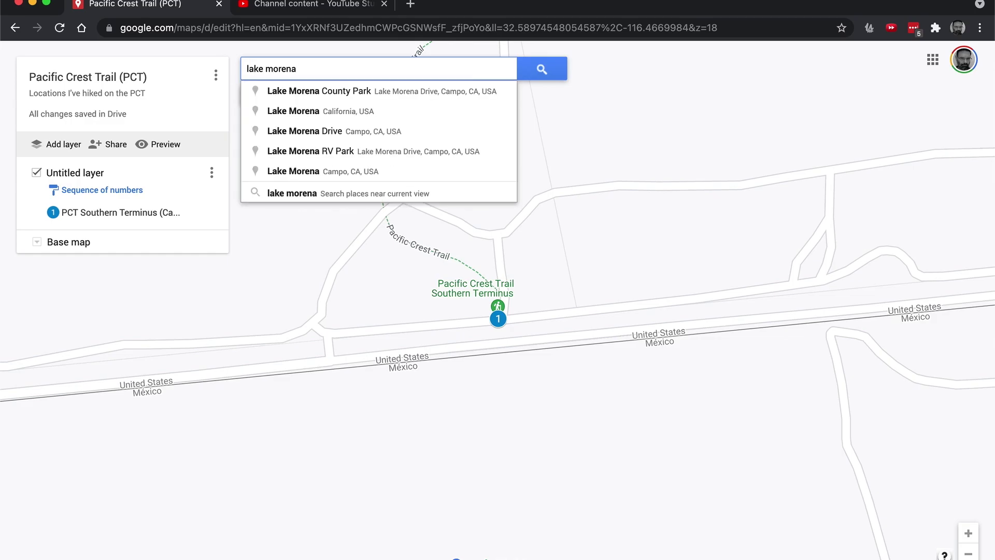
left_click(408, 95)
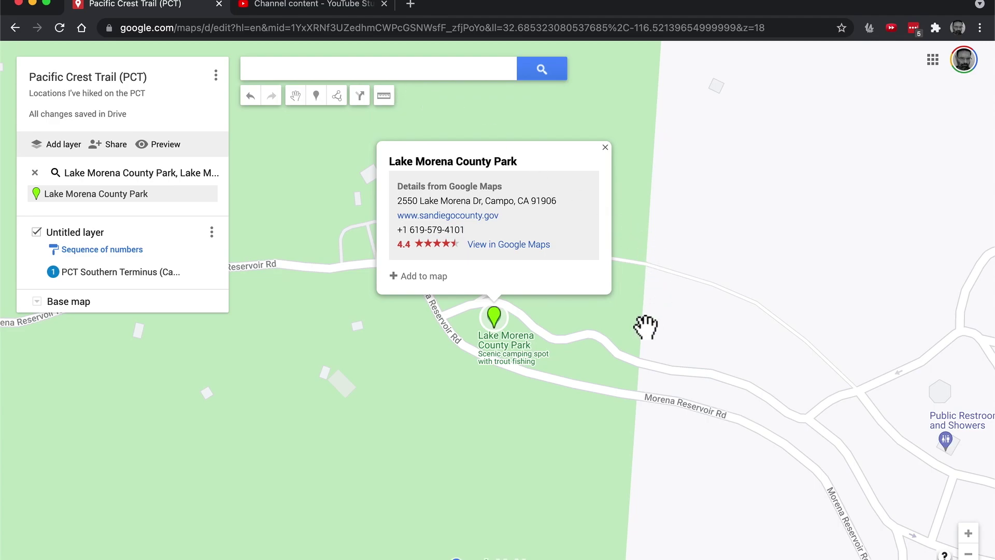
scroll(645, 327, "down", 2)
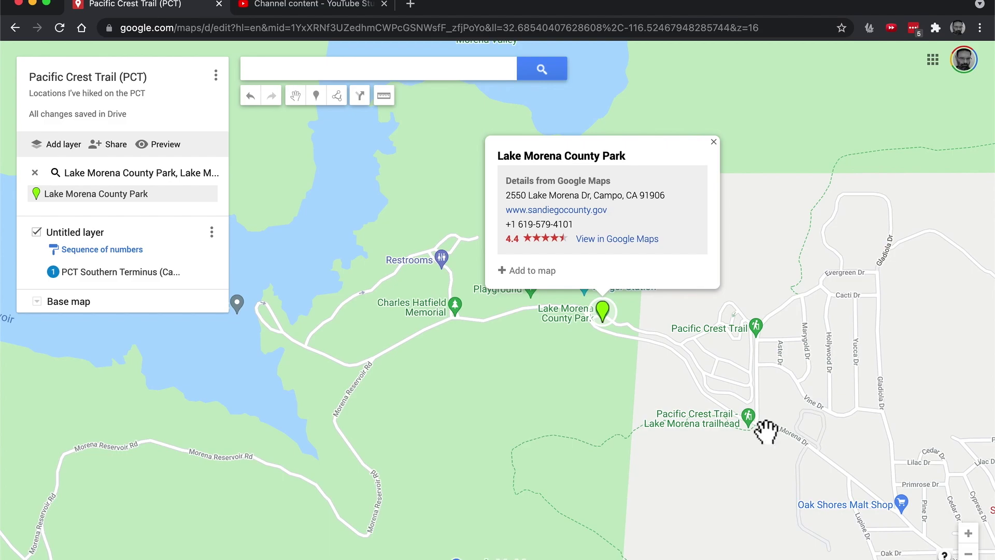
mouse_move(614, 326)
left_mouse_down()
mouse_move(671, 358)
mouse_move(612, 328)
left_mouse_up()
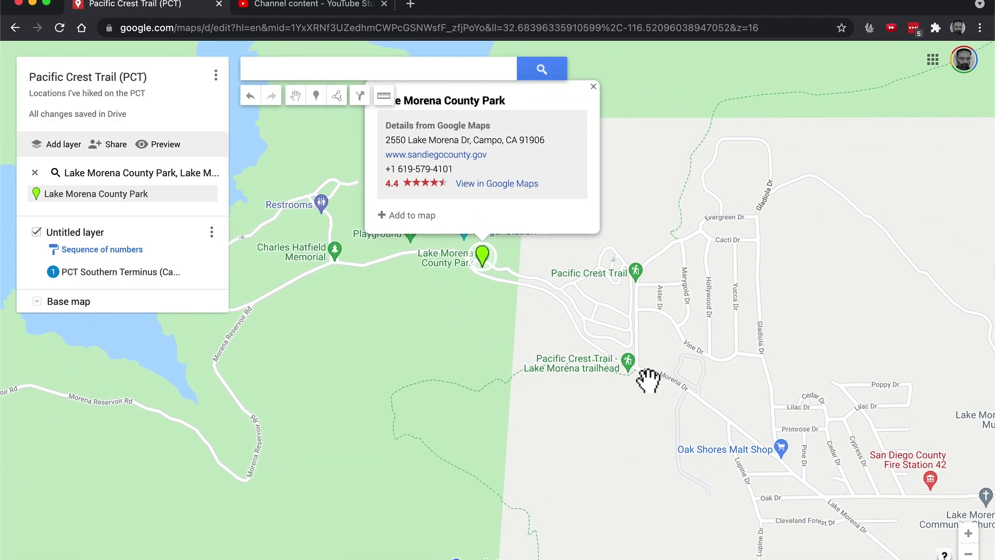
left_click(593, 86)
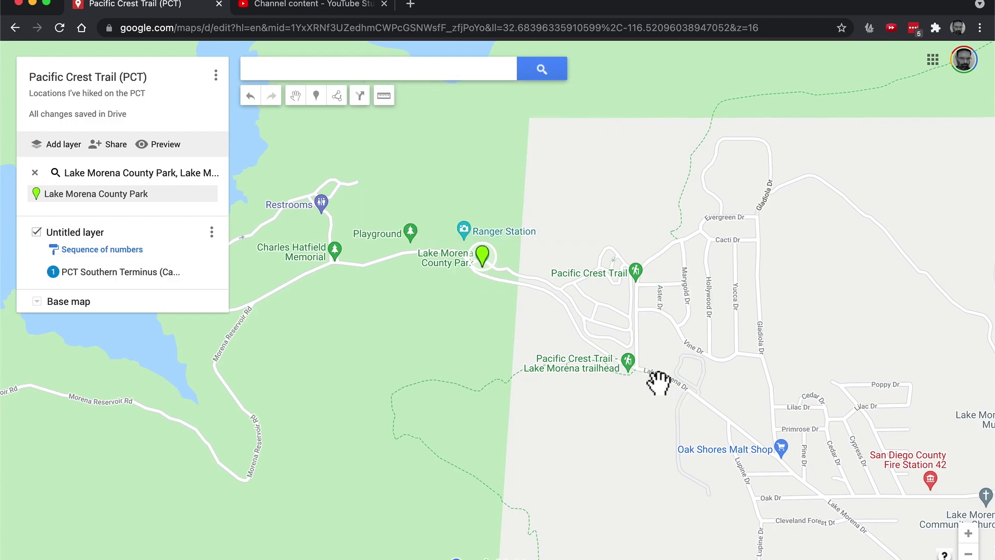
left_click(638, 366)
double_click(643, 371)
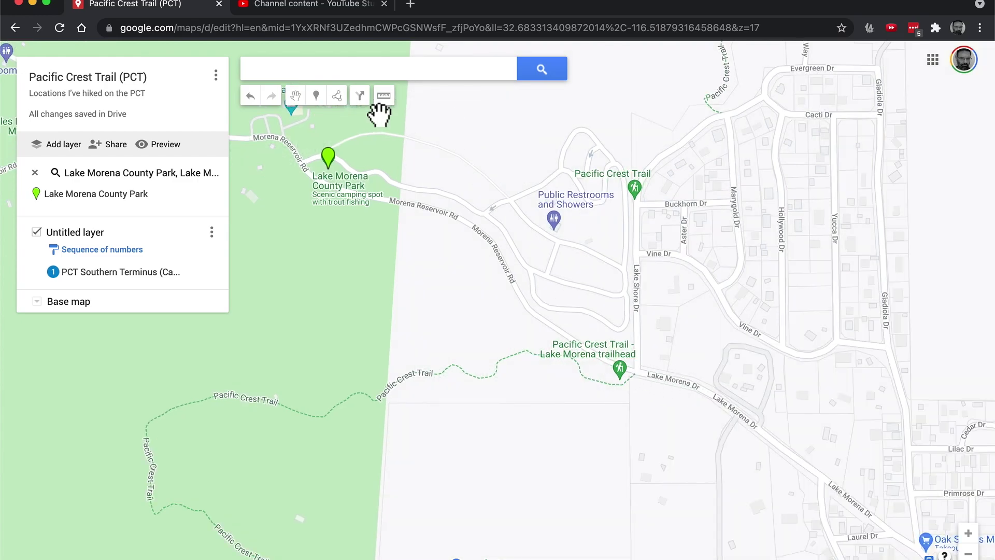
Drop a marker on the trailhead named 'PCT Lake Morena' with description '1st stop'.
left_click(320, 100)
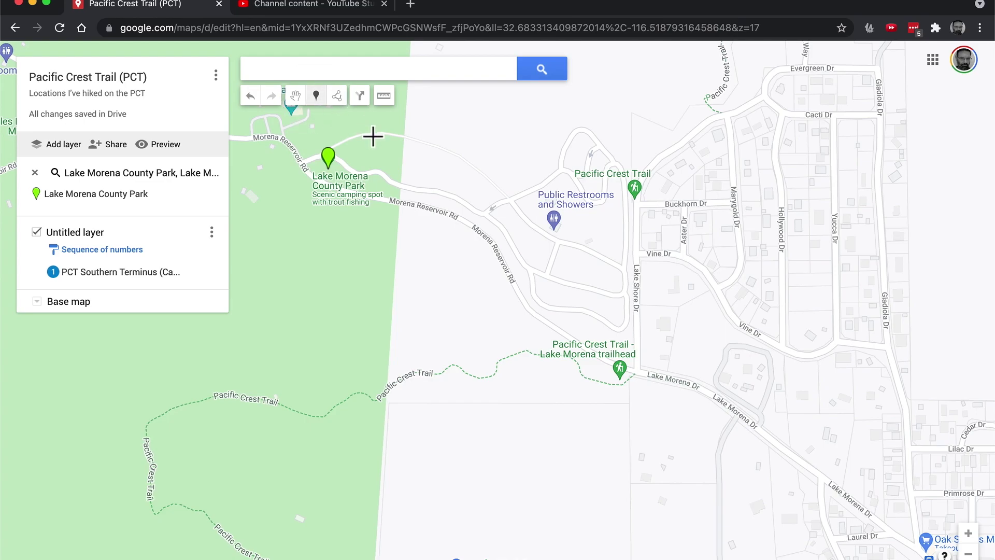
left_click(640, 381)
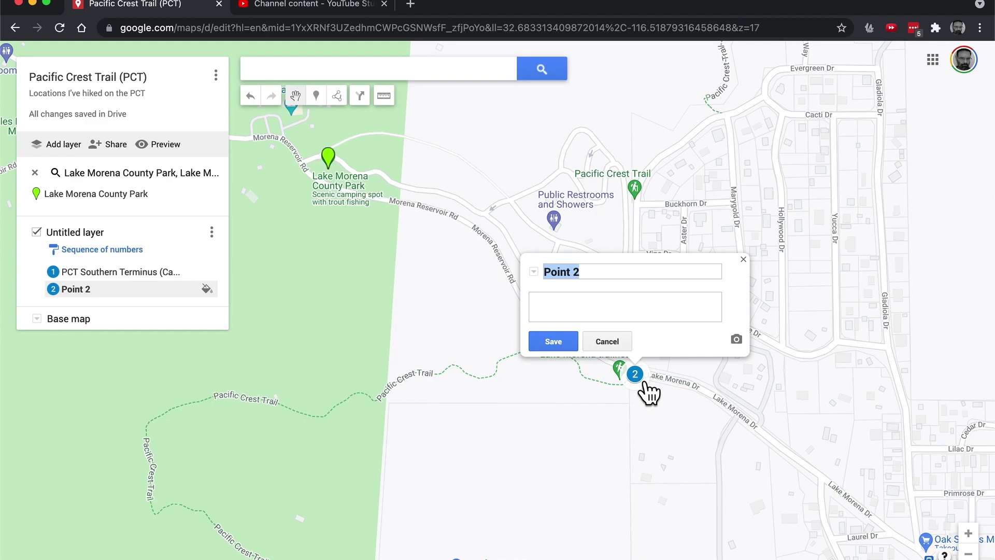
type("PCT Lake Morena")
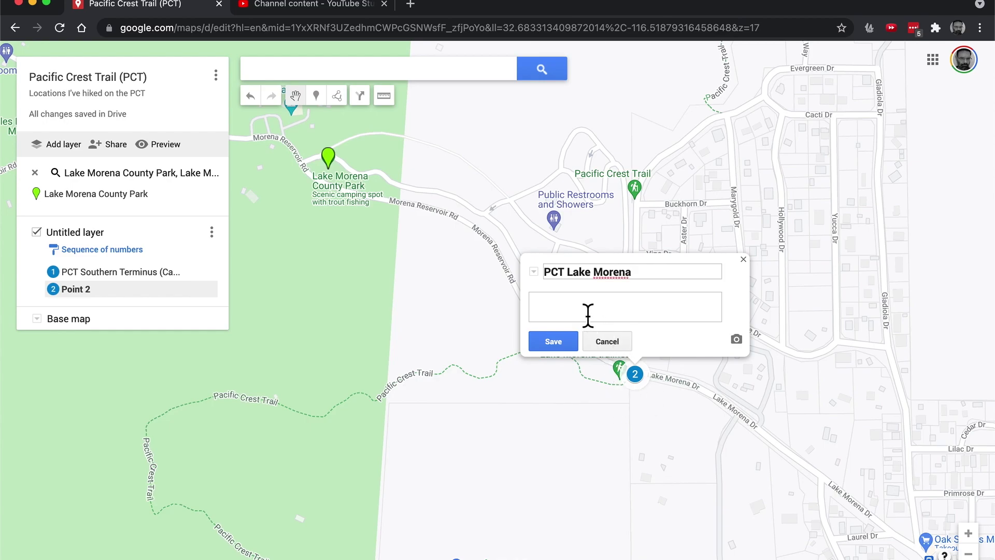
type("1st stop")
left_click(551, 347)
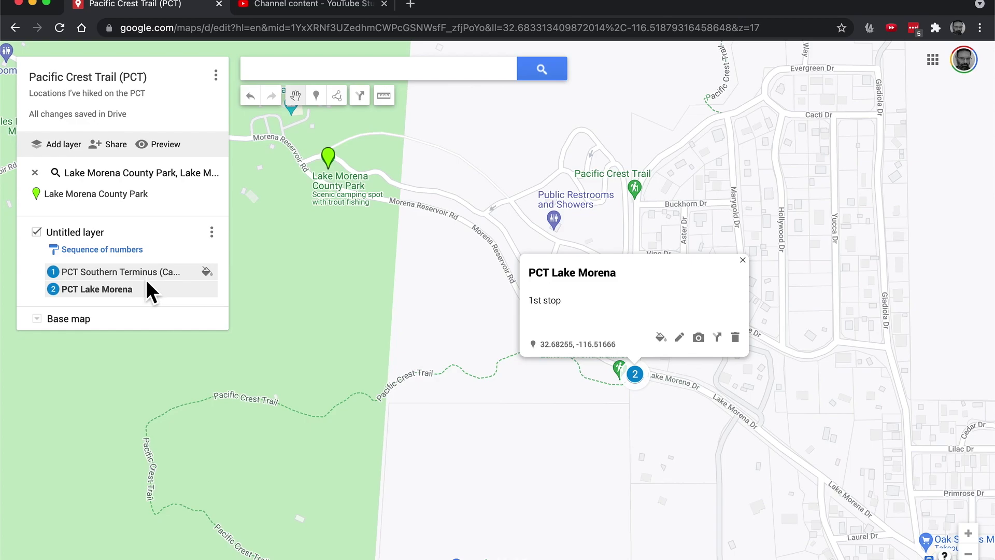
left_click(742, 259)
scroll(528, 289, "down", 4)
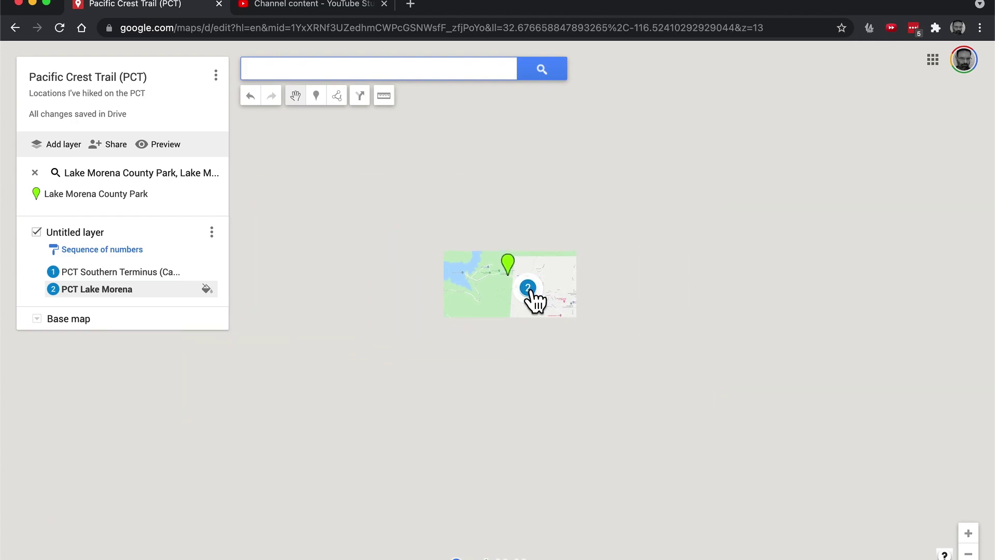
scroll(595, 348, "down", 1)
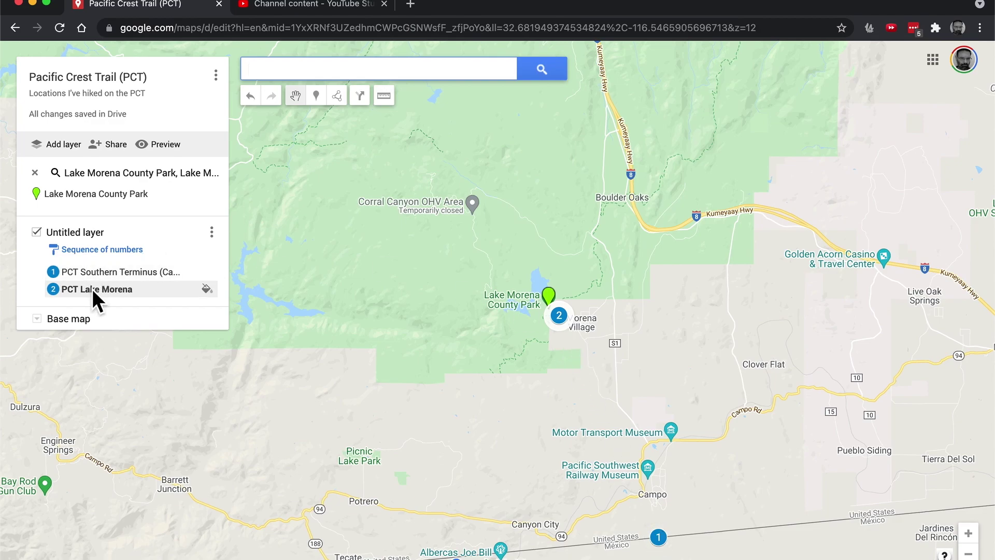
Name the Untitled layer 'PCT Locations', then switch to the YouTube Studio uploads tab.
left_click(97, 234)
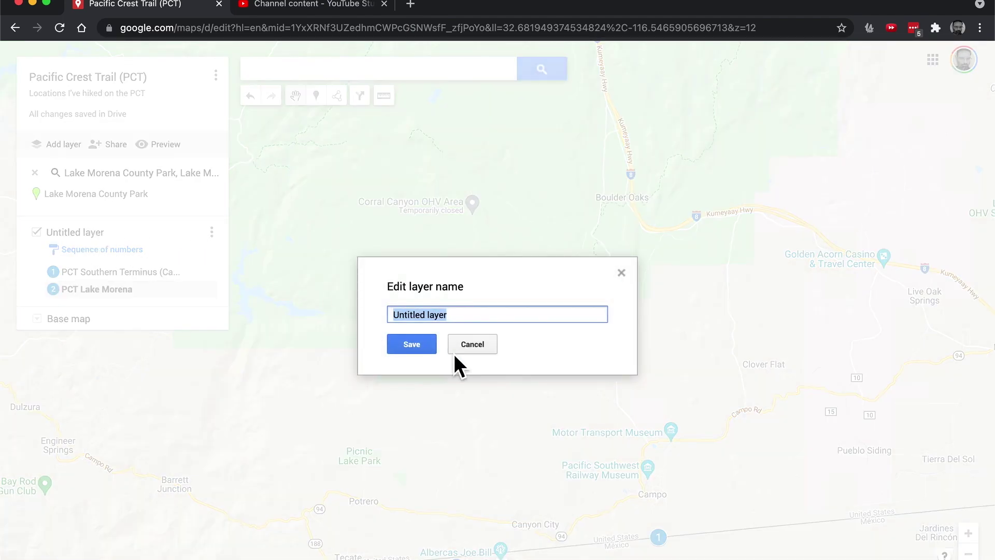
type("PCT Locations")
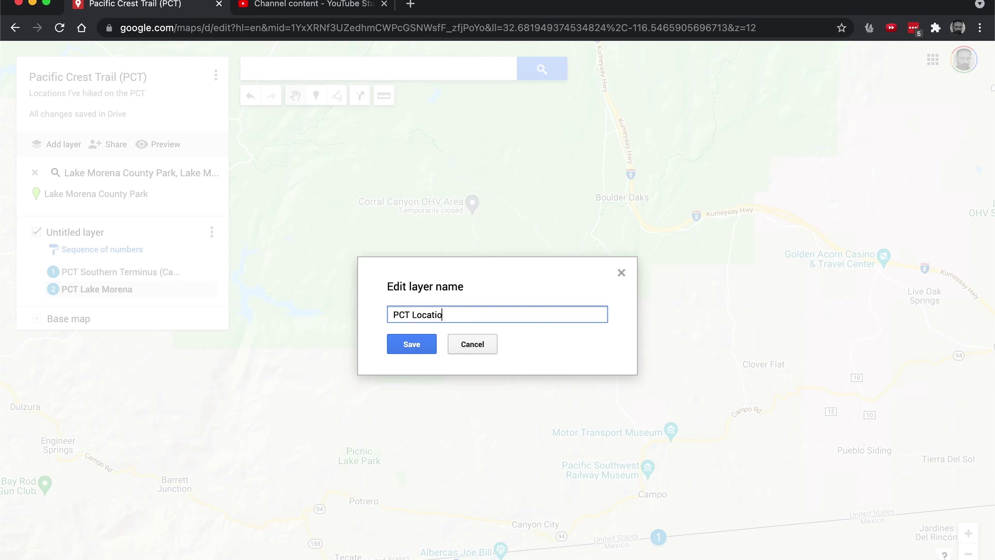
left_click(410, 345)
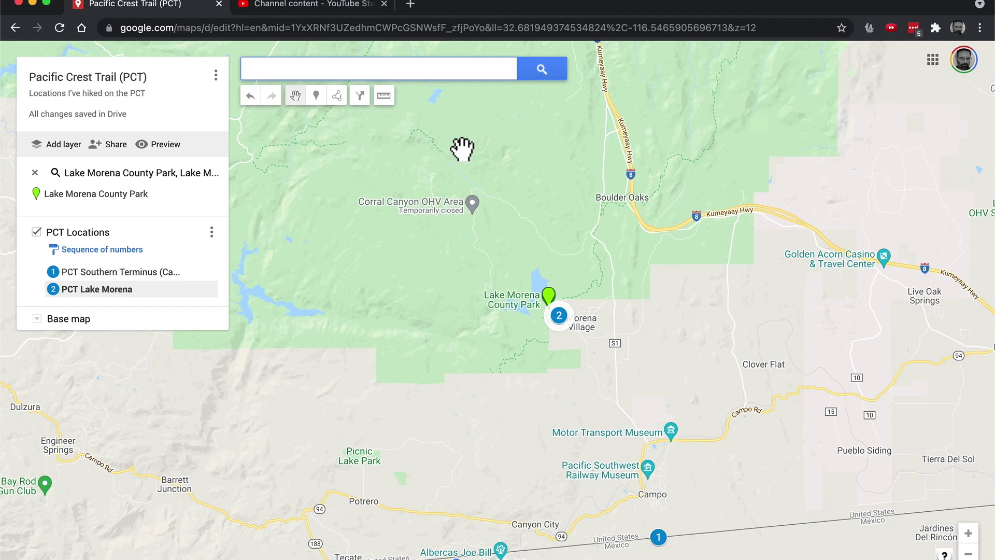
left_click(329, 8)
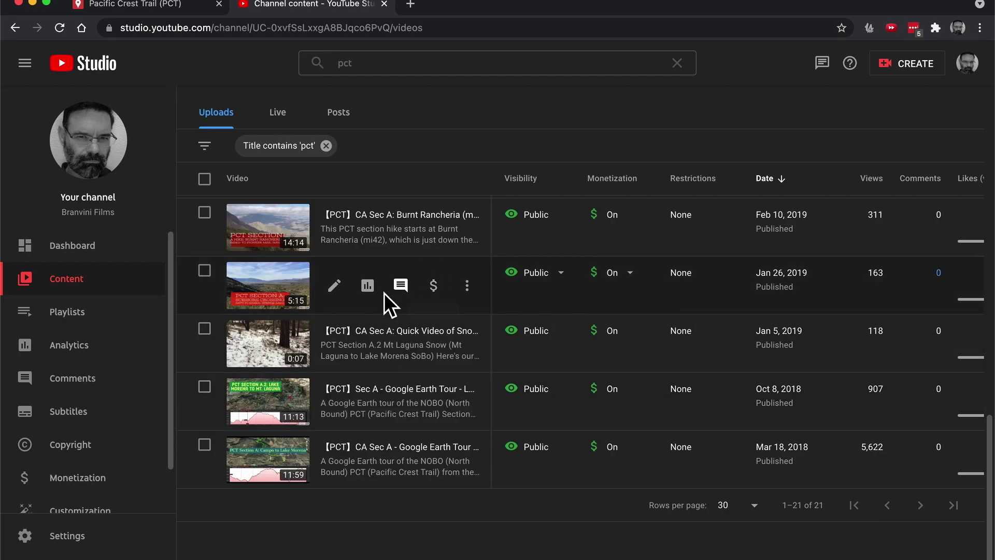
Copy the Scissors Crossing video's shareable link and return to the My Maps tab.
left_click(340, 286)
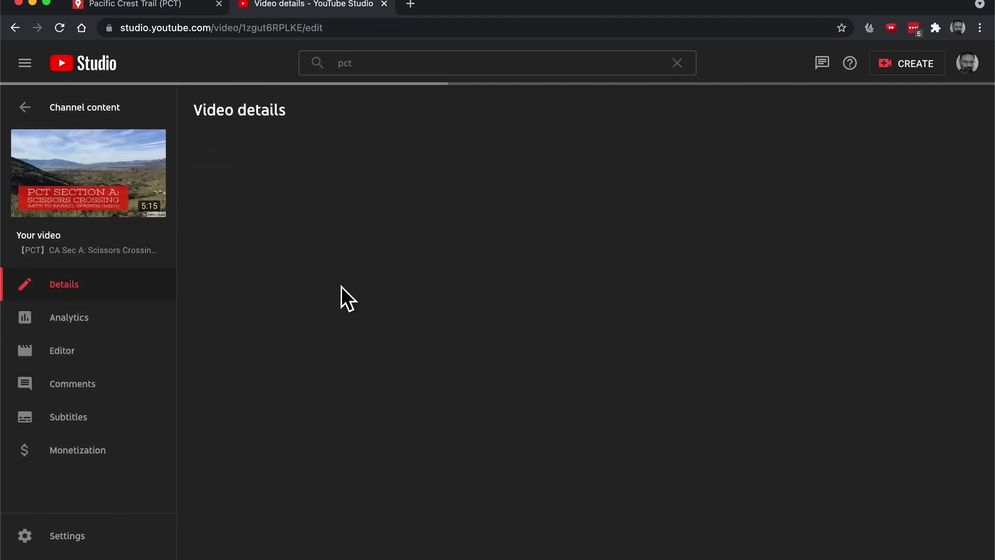
left_click(21, 25)
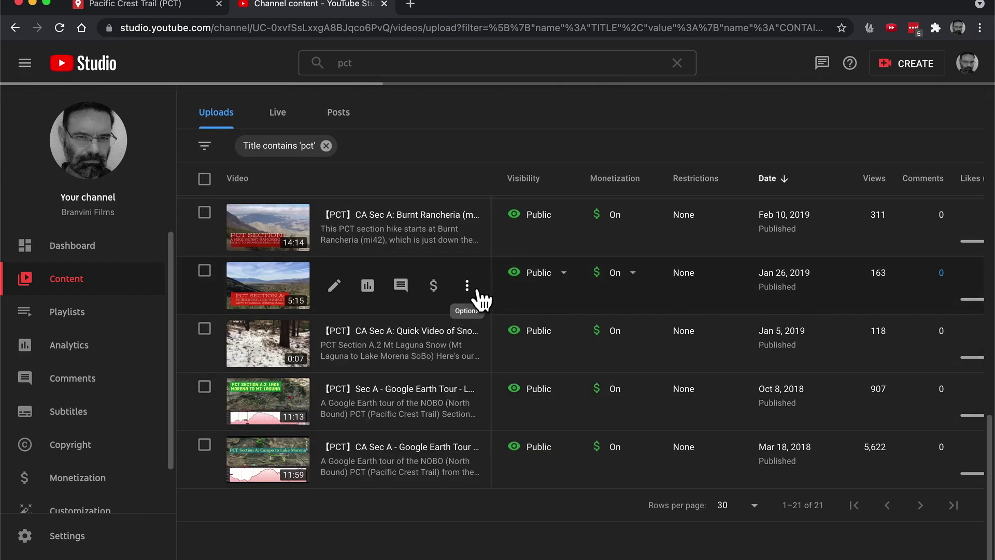
left_click(476, 292)
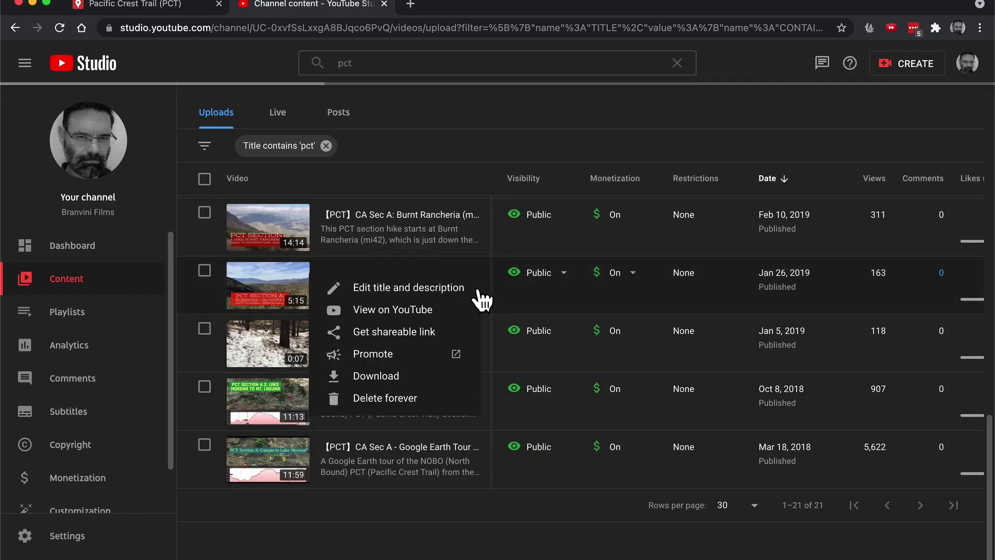
left_click(392, 336)
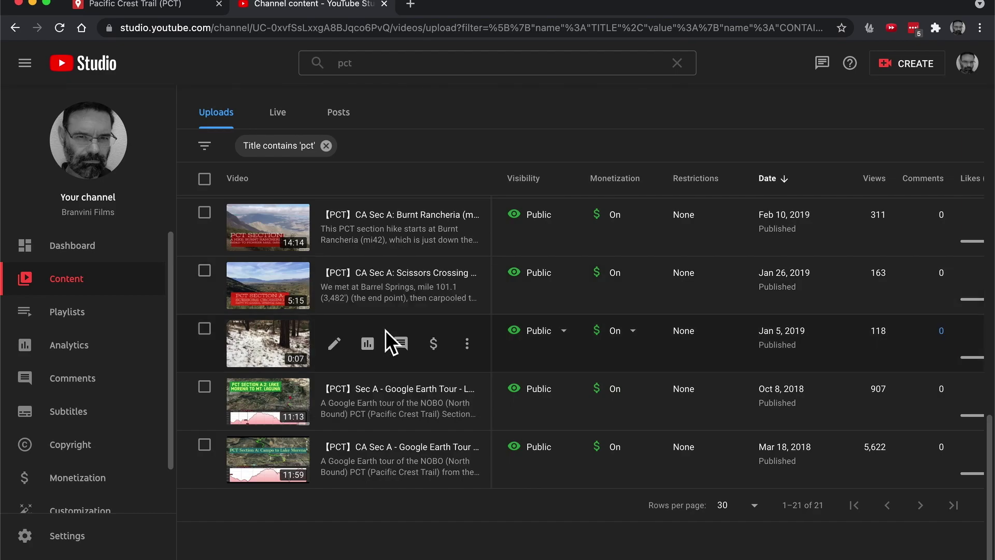
left_click(175, 7)
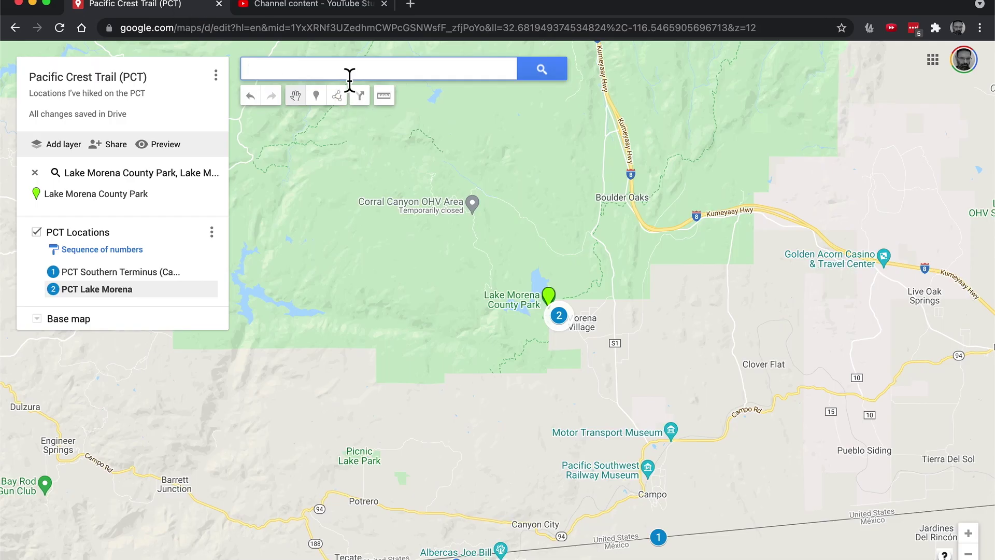
Search 'scissor' and add Scissors Crossing Parking to the map as marker 3.
type("scissors")
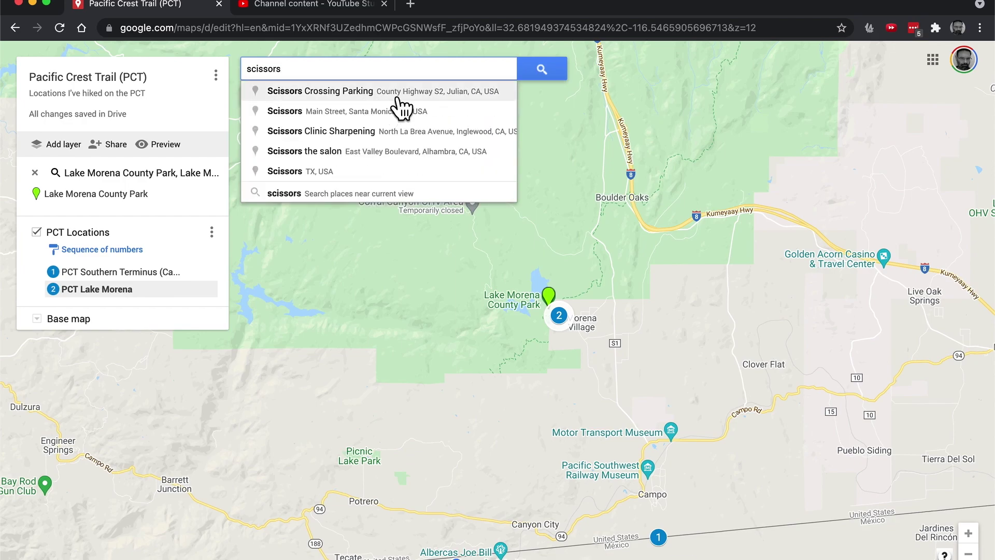
left_click(389, 93)
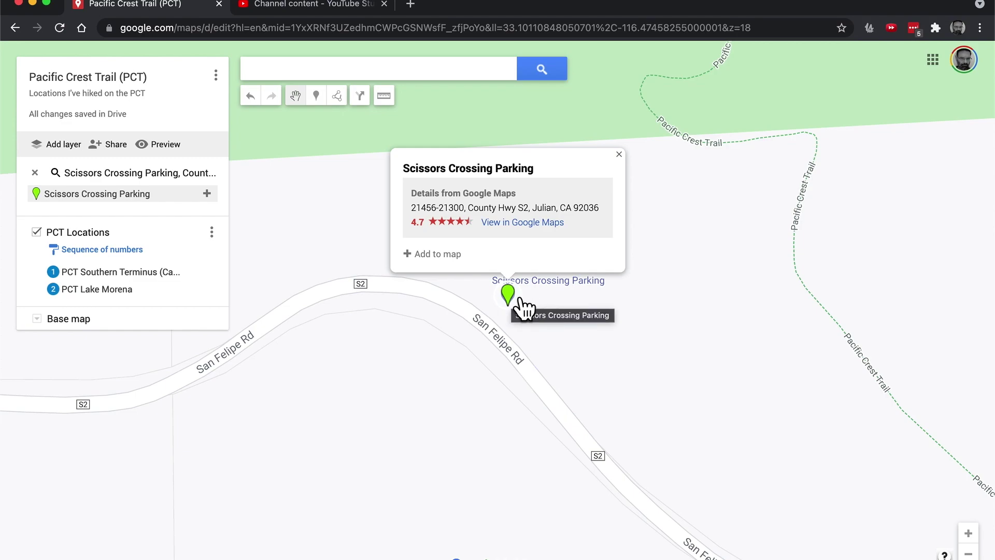
left_click(439, 254)
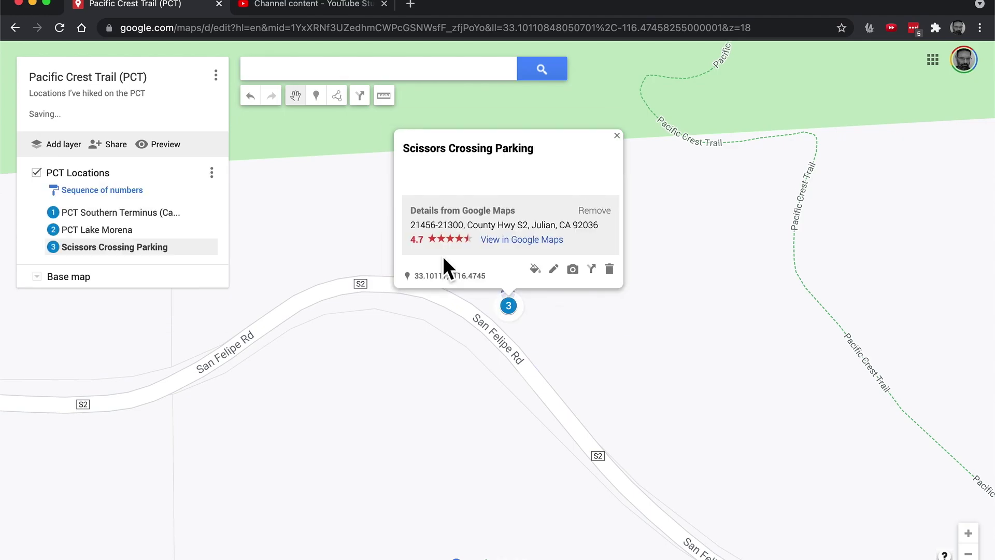
left_click(616, 135)
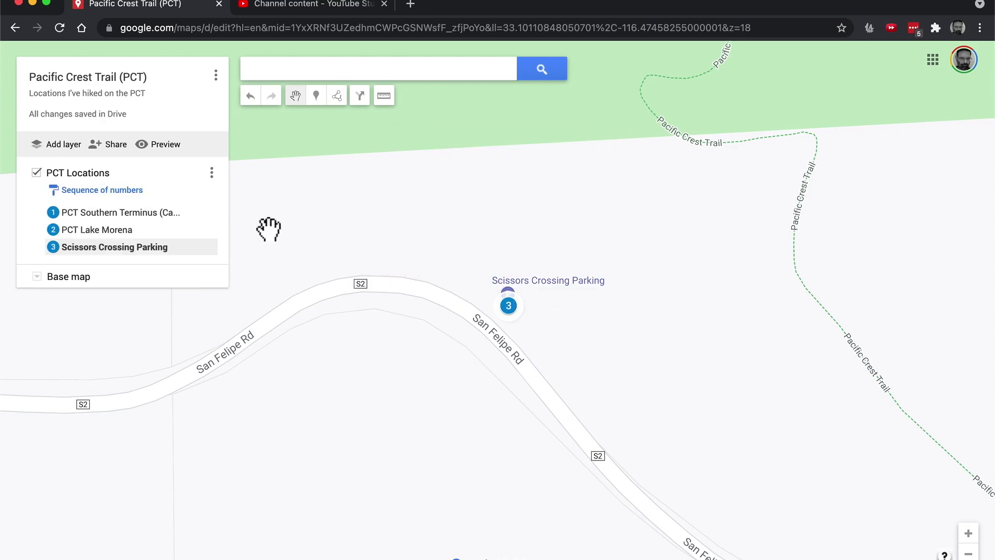
Rename place 3 'PCT Scissors Crossing Parking' and paste the YouTube link as its description.
left_click(147, 247)
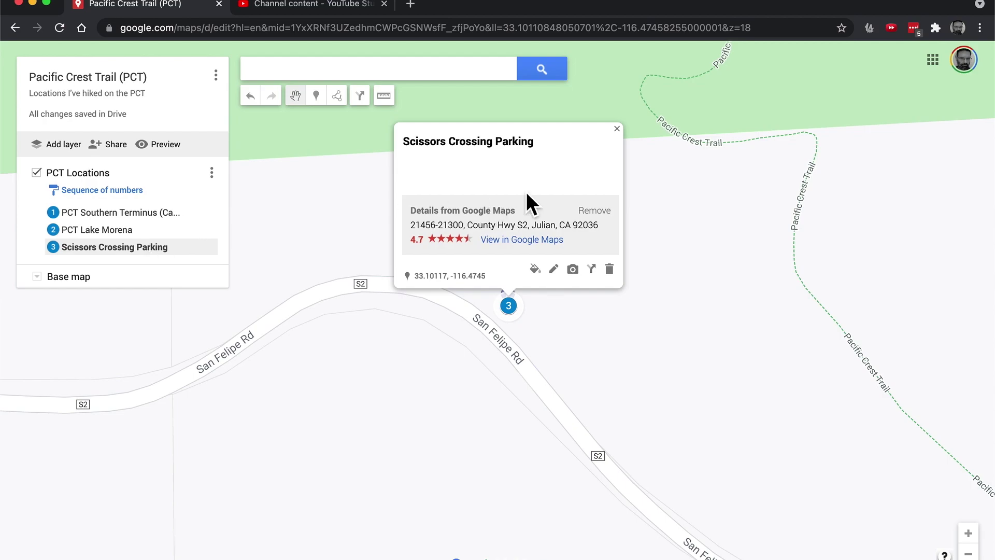
left_click(554, 268)
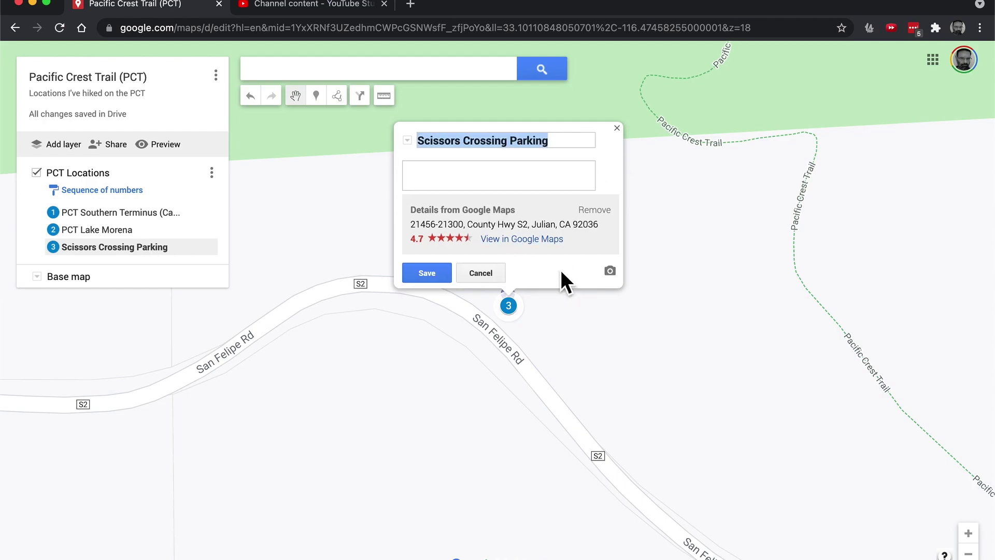
left_click(422, 145)
type("PCT")
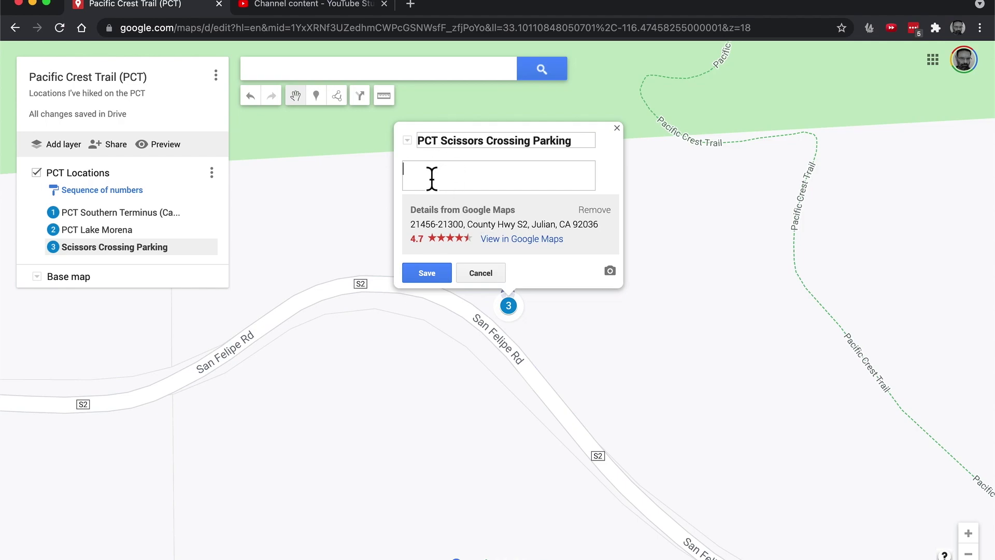
left_click(431, 178)
type("https://youtu.be/1zgut6RPLKE")
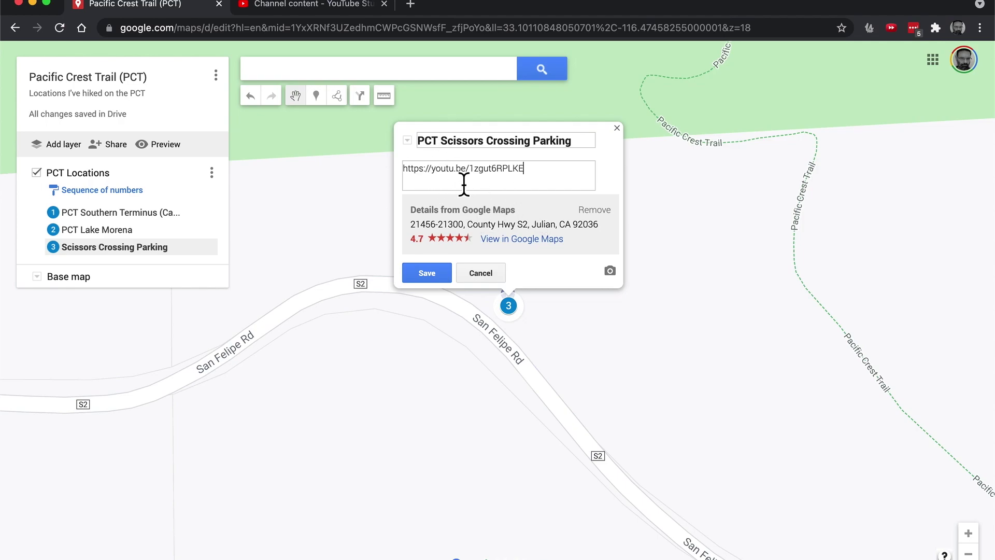
left_click(433, 276)
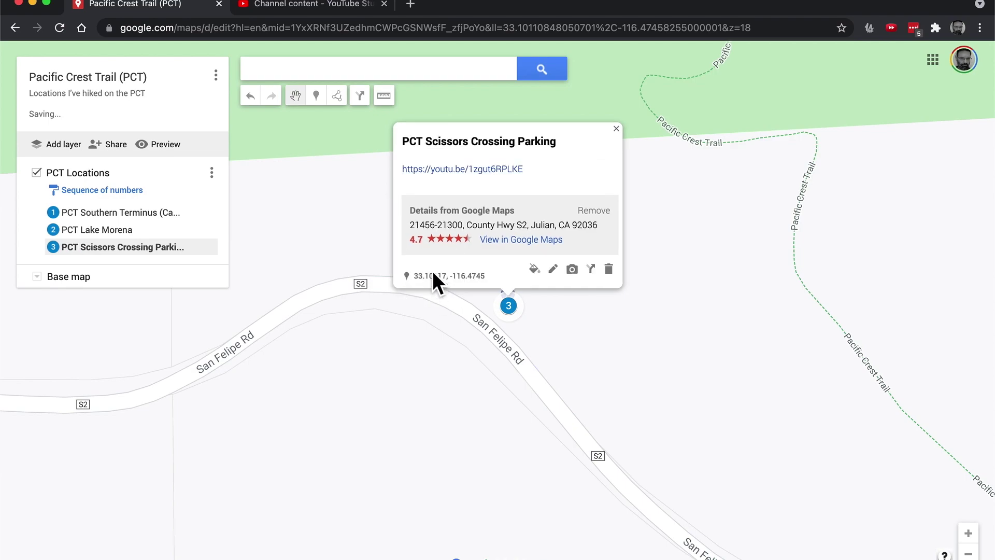
Reopen marker 3 to verify the video link, then close its info window.
left_click(616, 129)
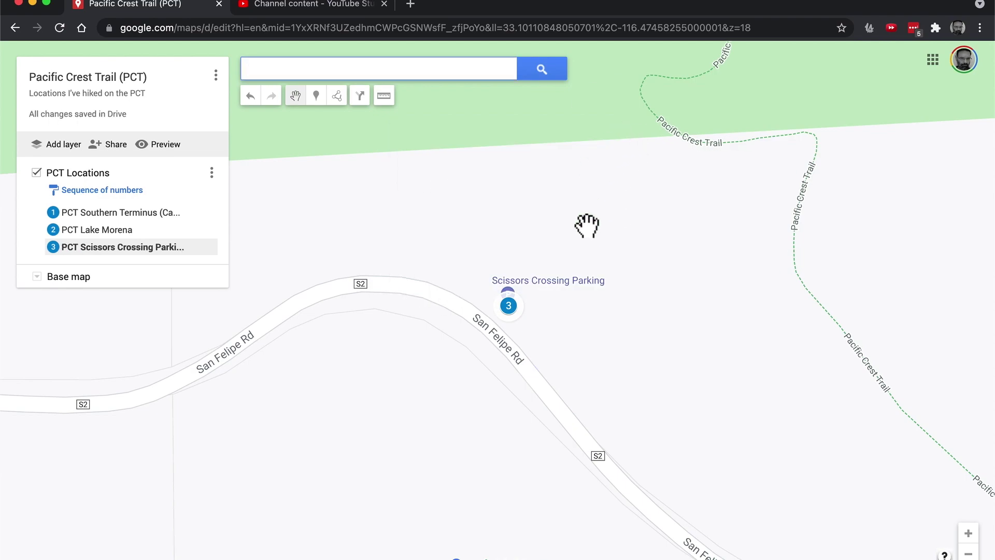
left_click(520, 314)
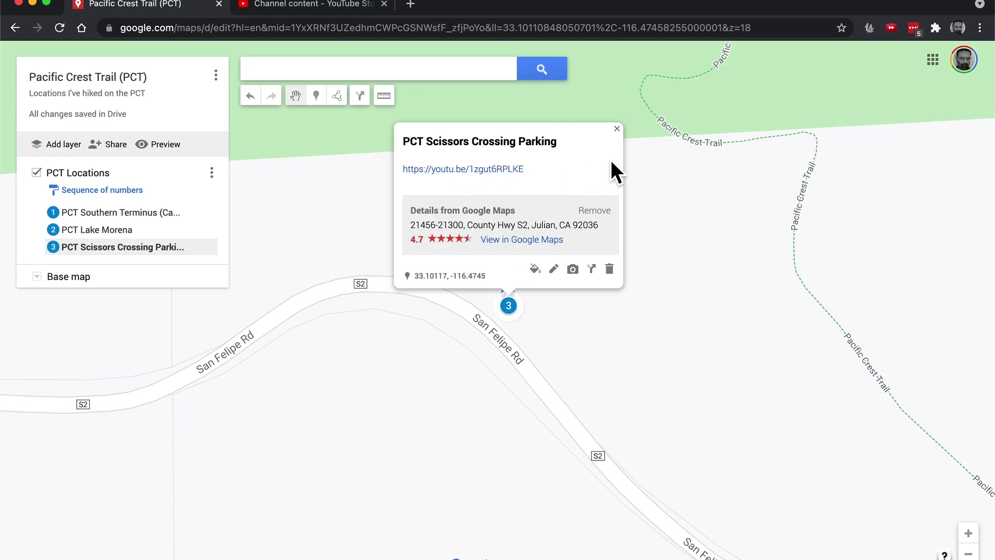
left_click(617, 128)
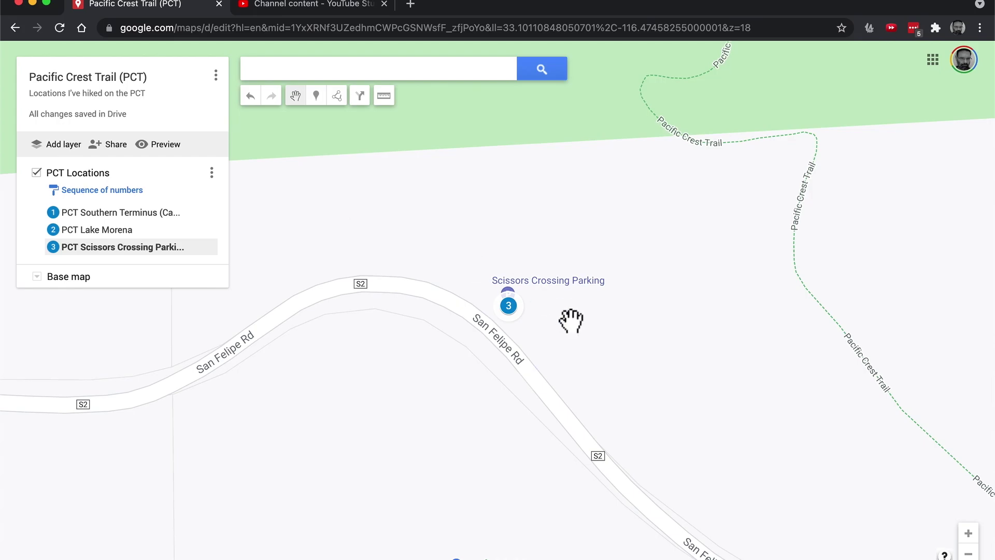
Zoom out until markers 1–3 are visible and open the map's view-only Preview.
scroll(572, 320, "down", 5)
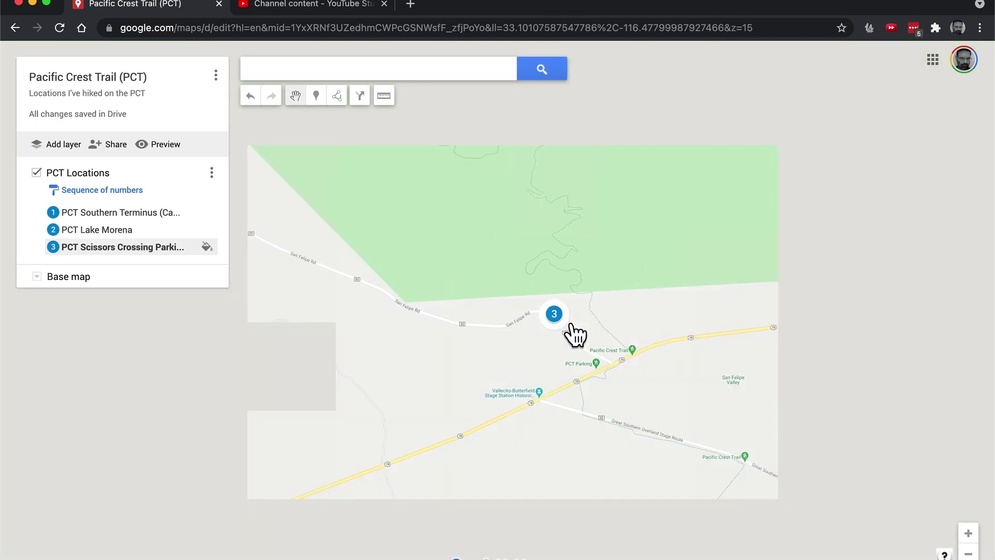
scroll(574, 334, "down", 3)
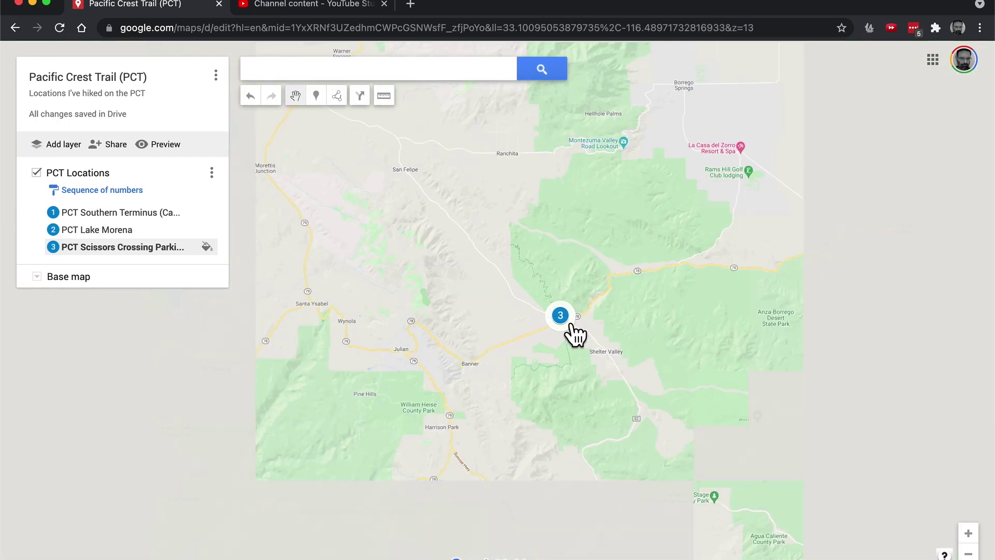
scroll(575, 335, "down", 3)
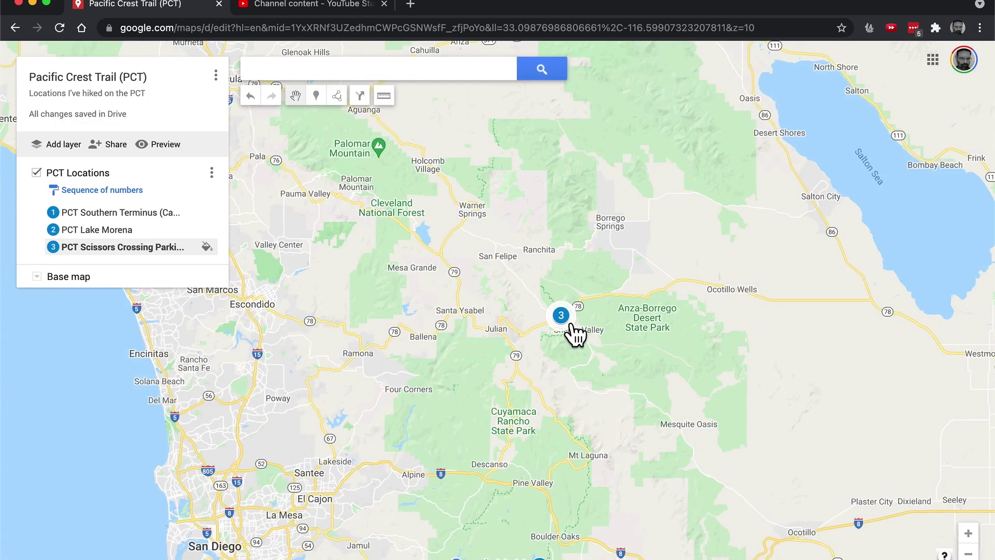
scroll(574, 334, "down", 3)
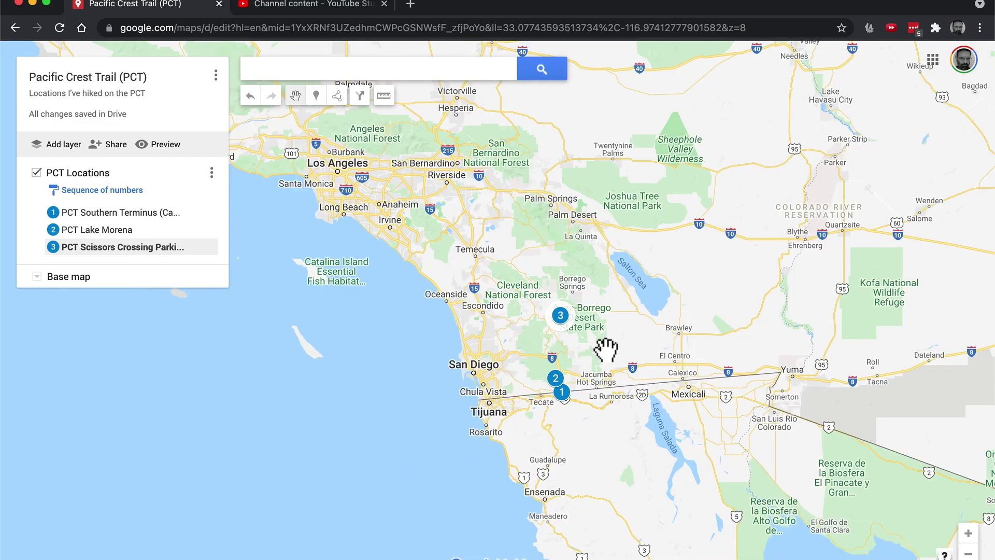
scroll(605, 350, "up", 2)
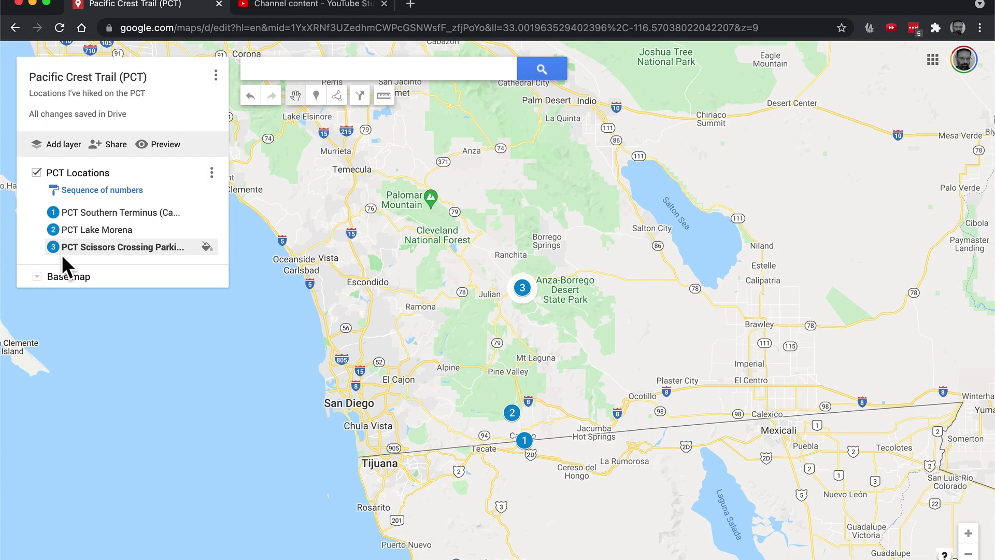
left_click(166, 145)
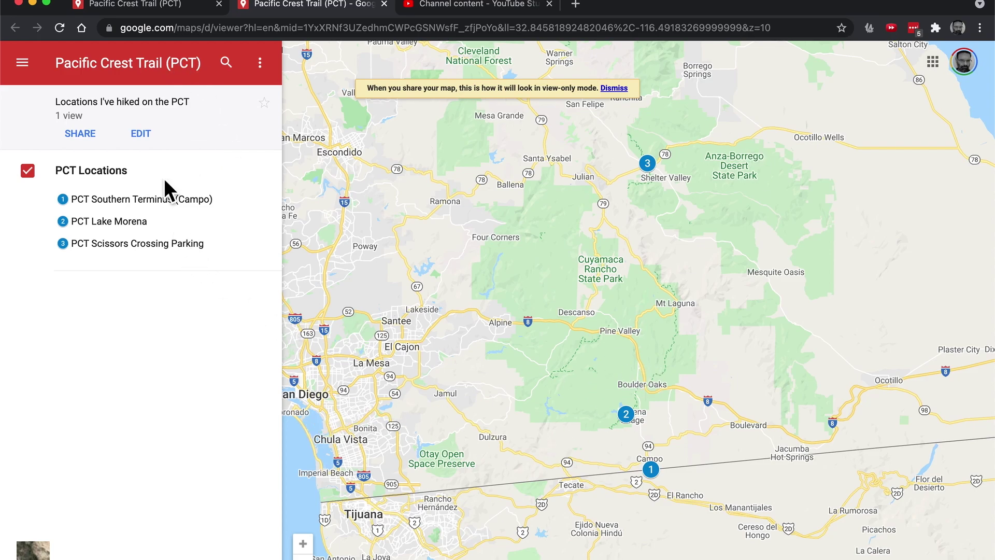
Return from the view-only preview to editing the Pacific Crest Trail (PCT) map.
left_click(151, 141)
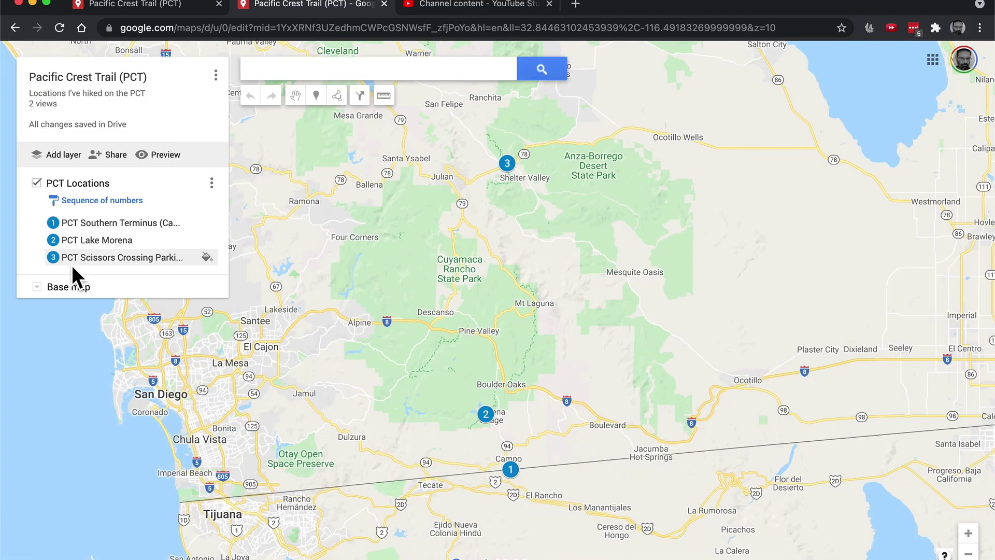
Try the road map, dark, pale orange-road, light muted and light grey base map styles.
left_click(37, 288)
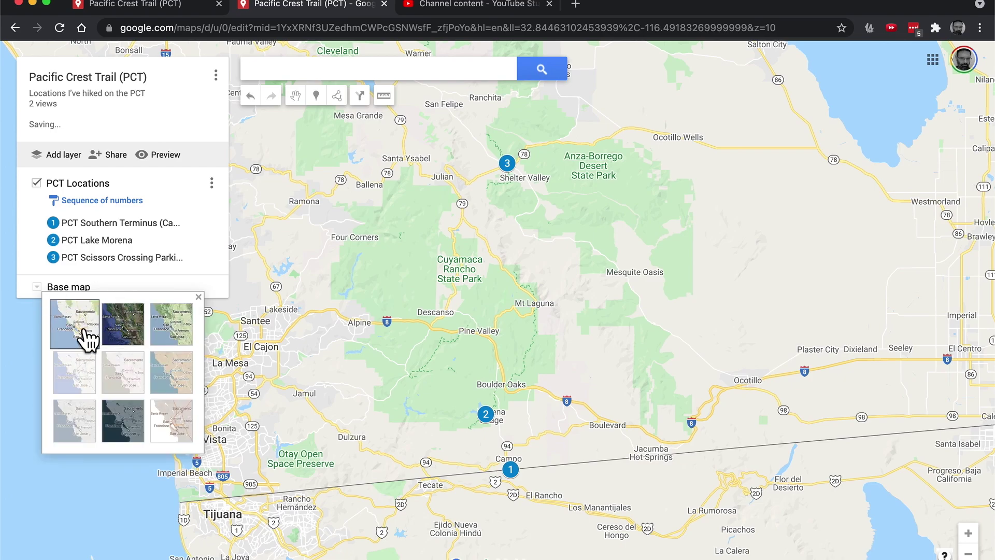
left_click(125, 337)
left_click(130, 438)
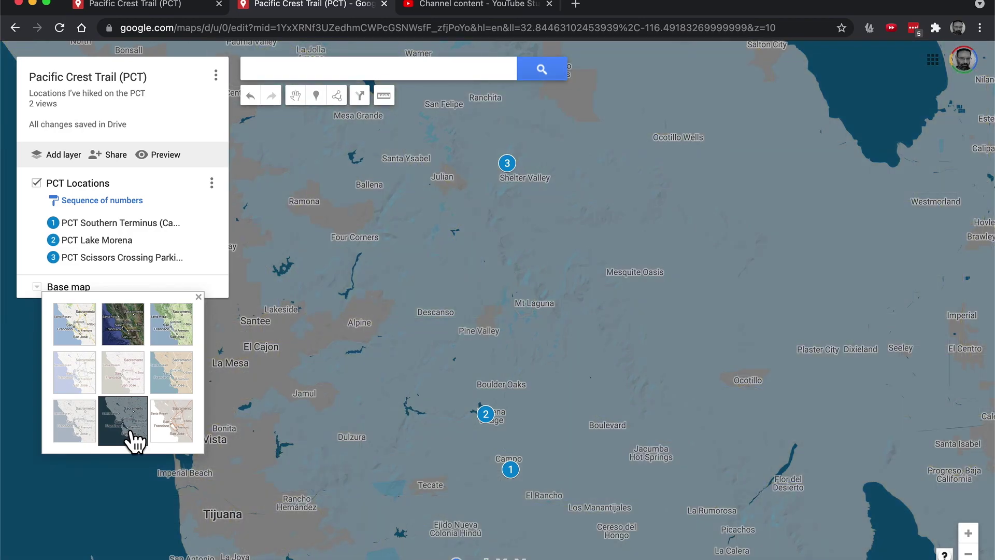
left_click(180, 438)
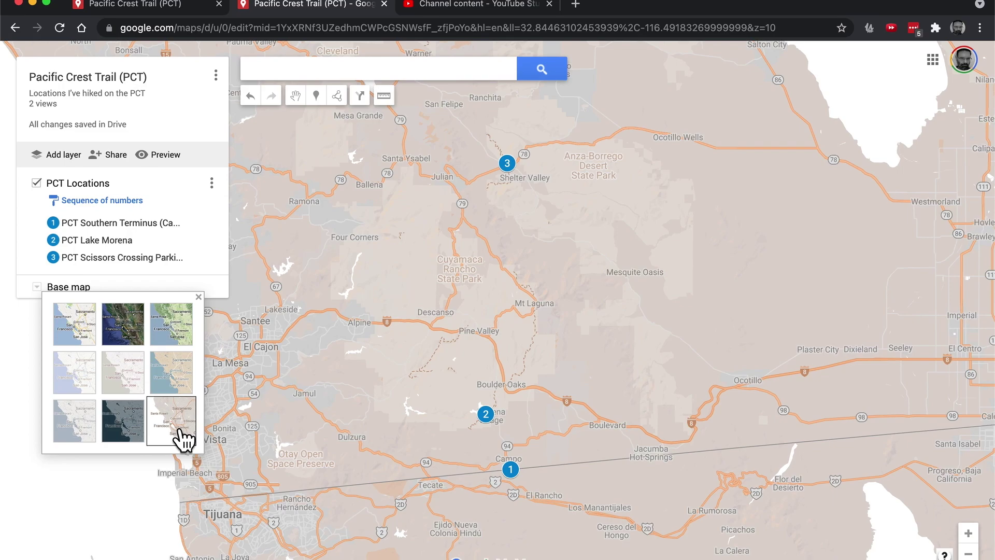
left_click(185, 381)
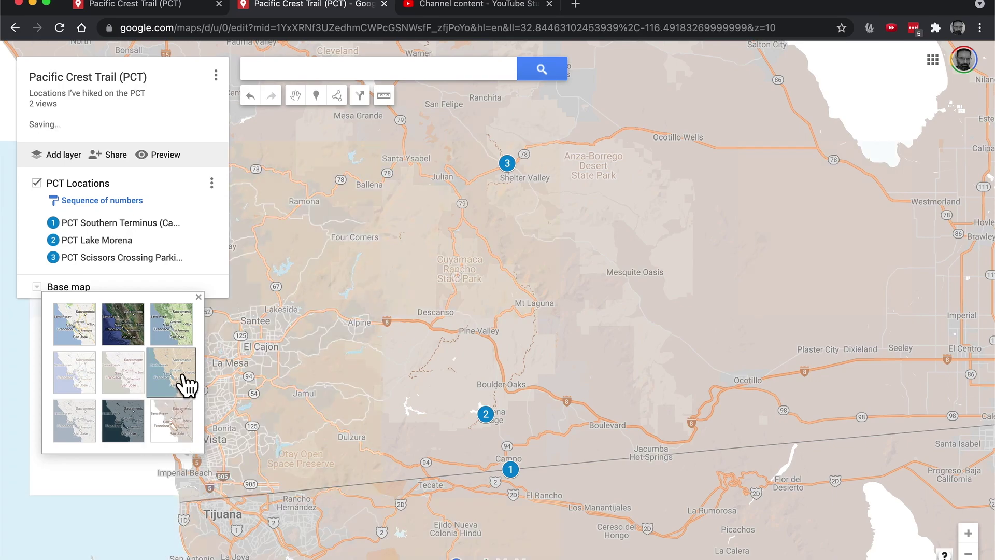
left_click(134, 383)
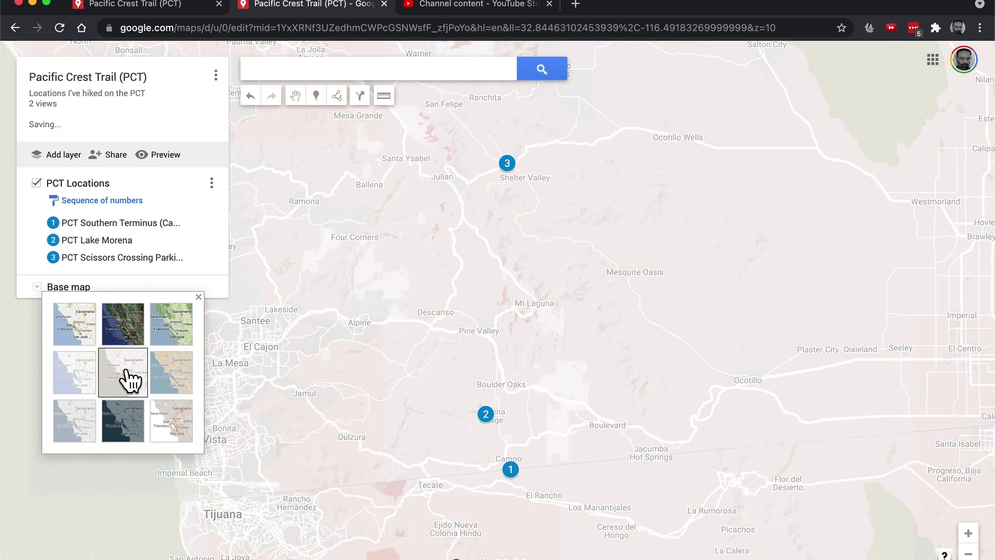
left_click(89, 384)
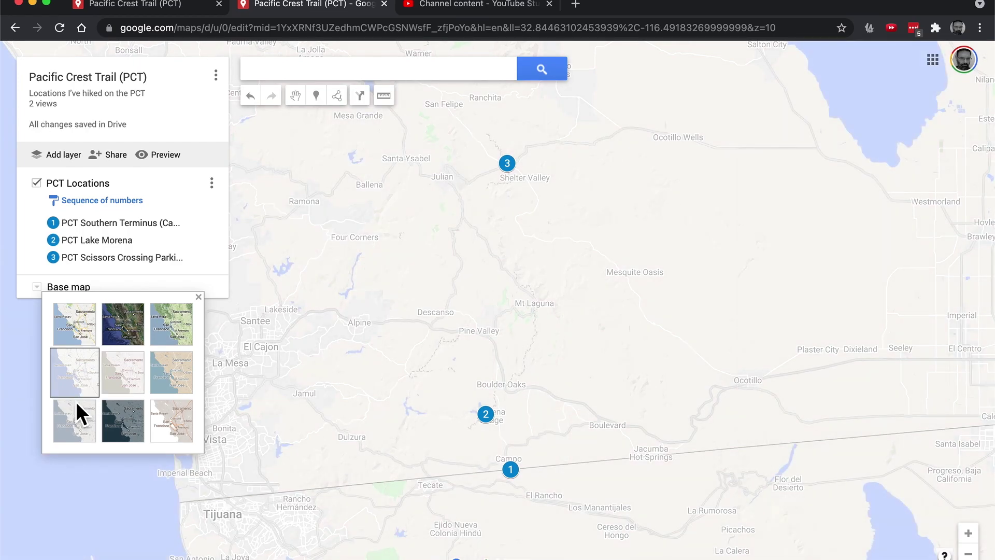
left_click(86, 440)
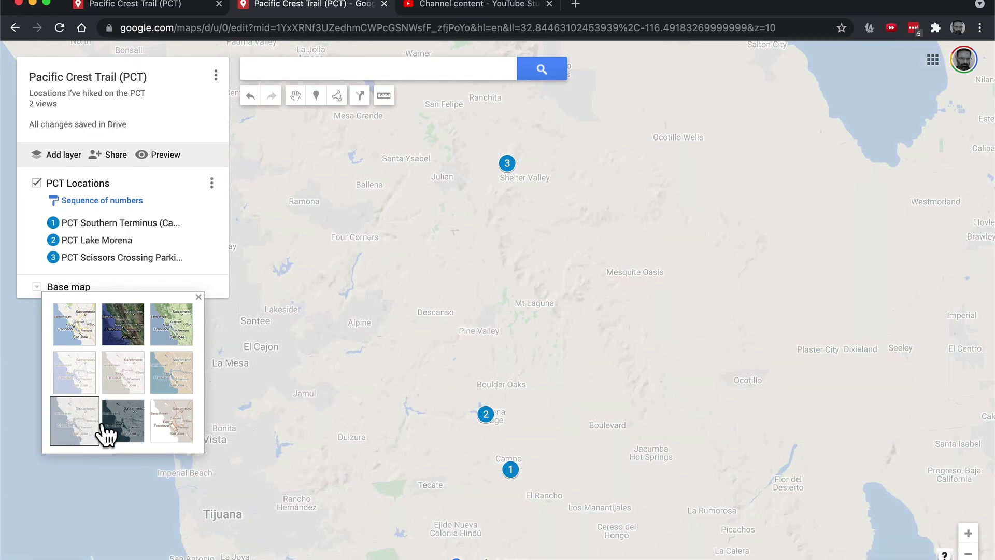
Try terrain and satellite, settle on the Whitewater base map, and preview the map.
left_click(196, 337)
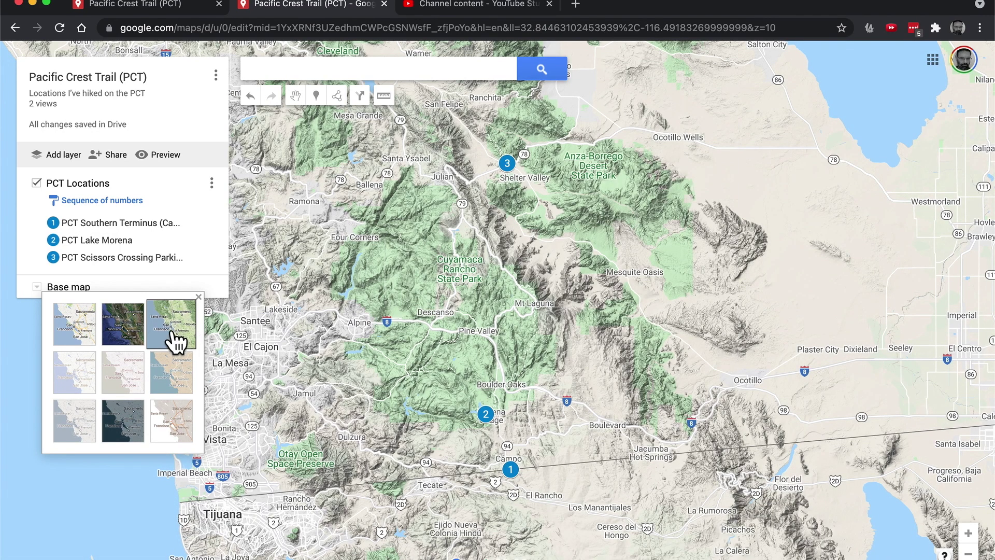
left_click(139, 338)
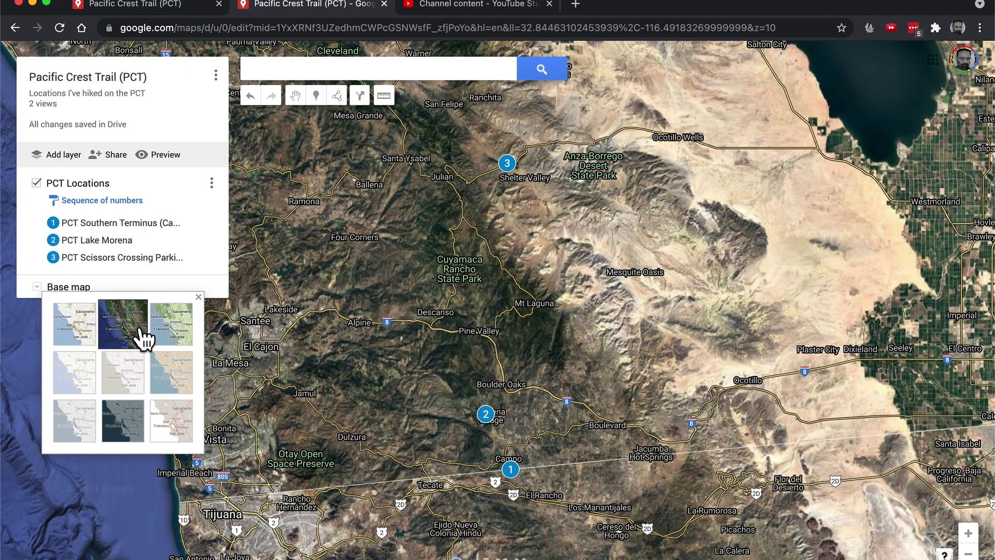
left_click(80, 334)
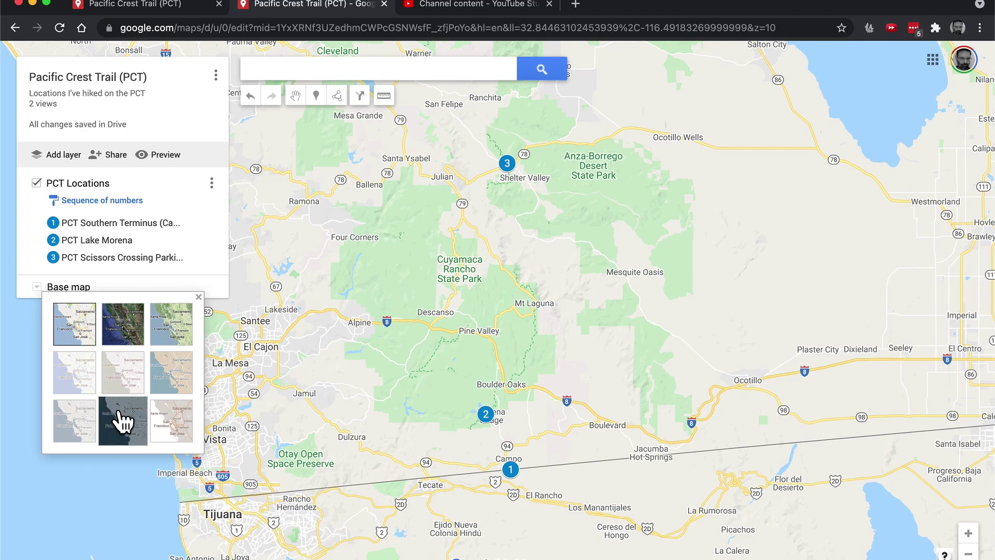
left_click(120, 417)
left_click(184, 433)
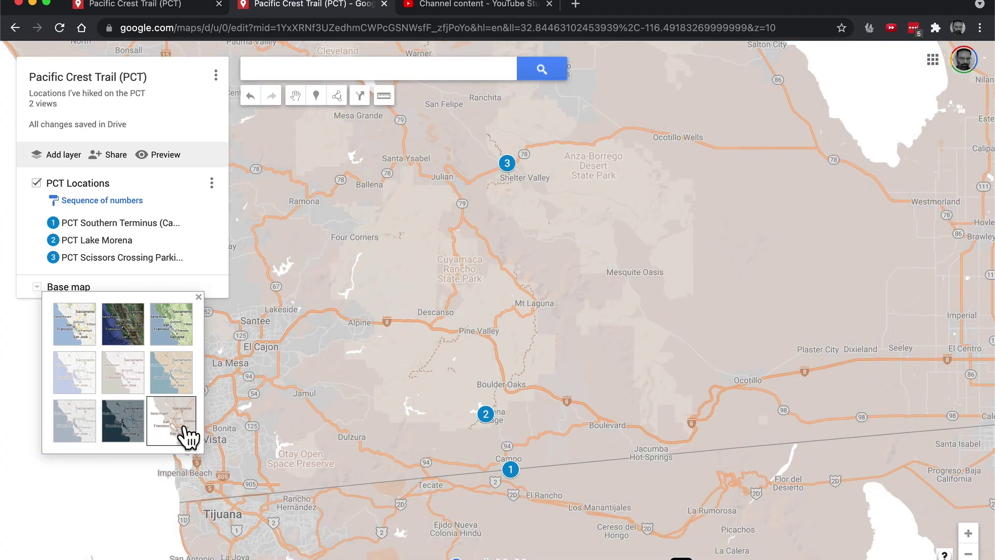
left_click(165, 155)
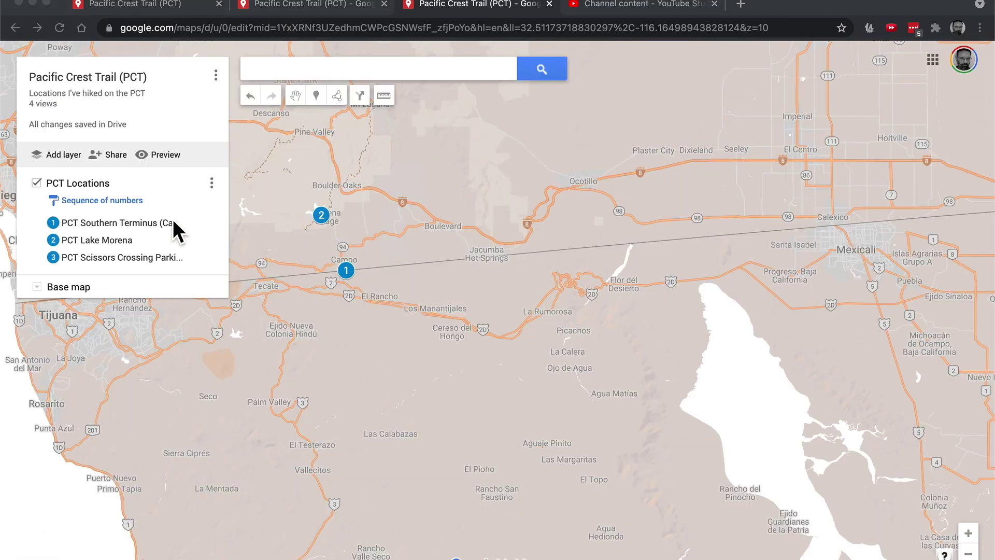
Set the PCT Locations layer labels to name after briefly trying description.
left_click(109, 203)
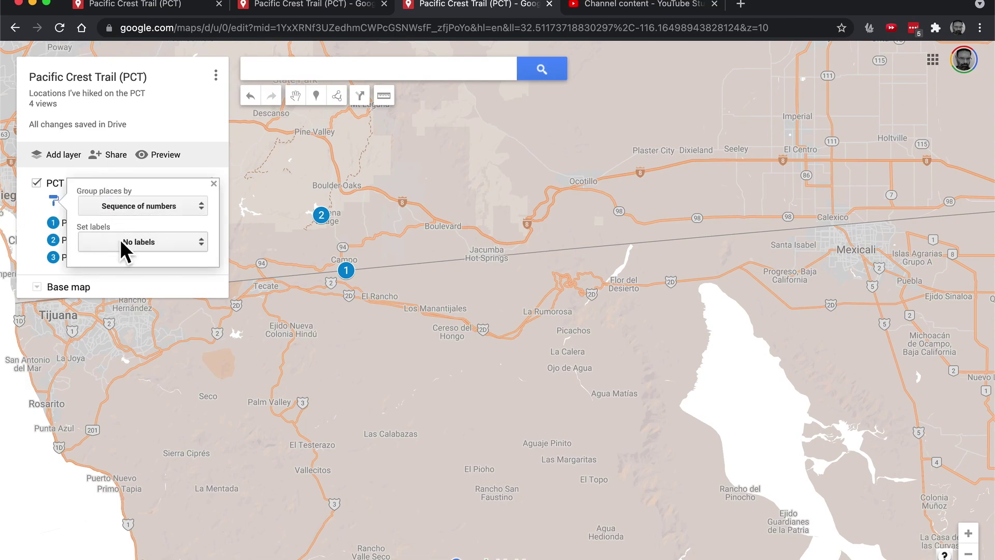
left_click(145, 244)
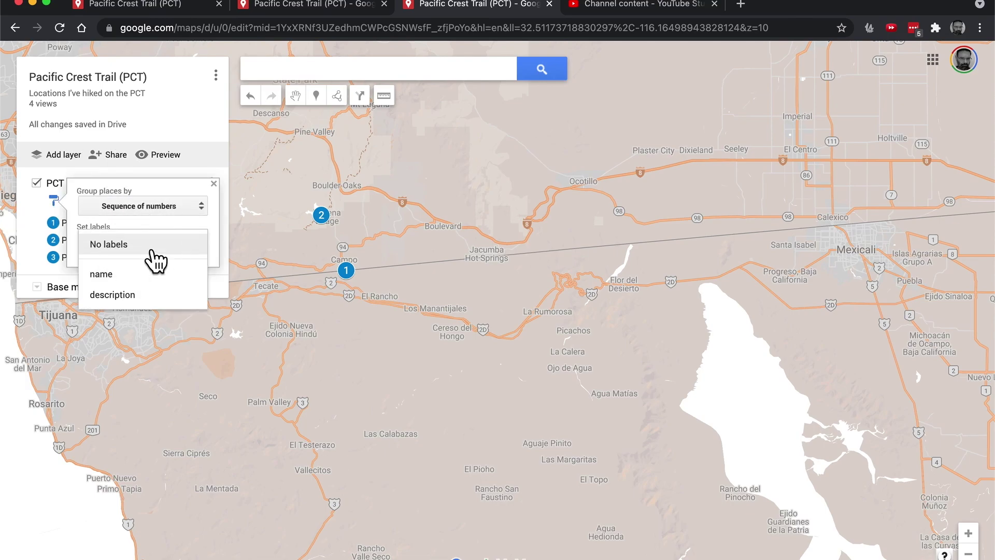
left_click(134, 274)
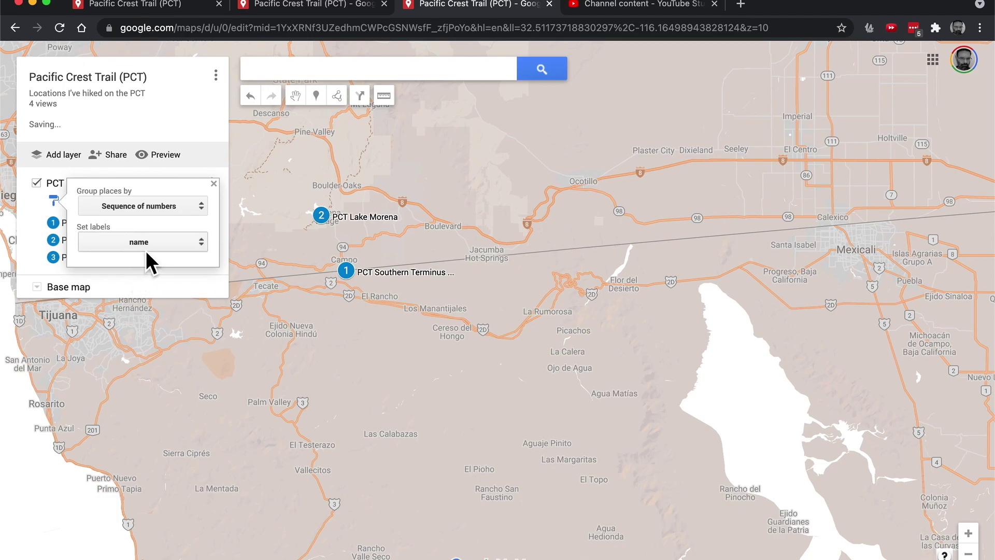
left_click(145, 251)
left_click(151, 267)
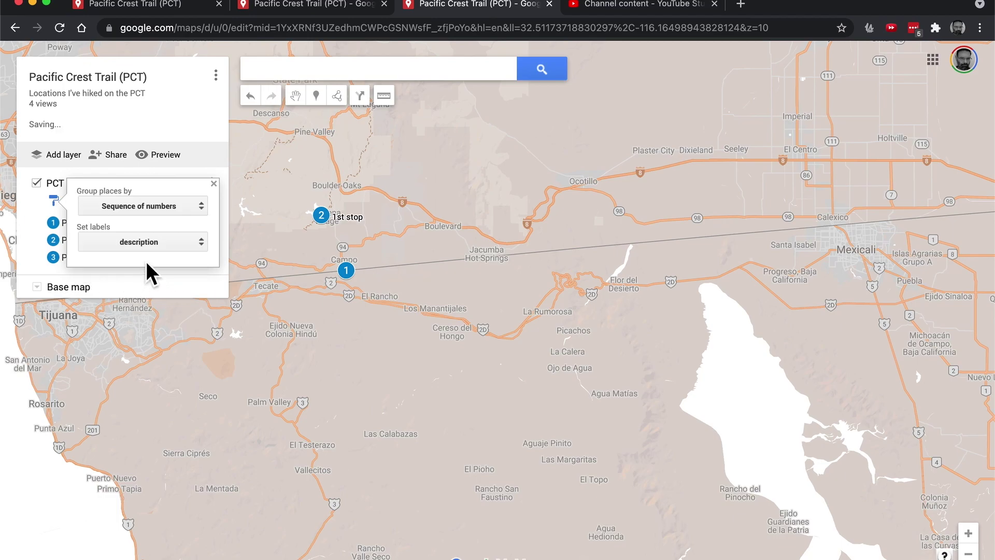
left_click(155, 246)
left_click(133, 222)
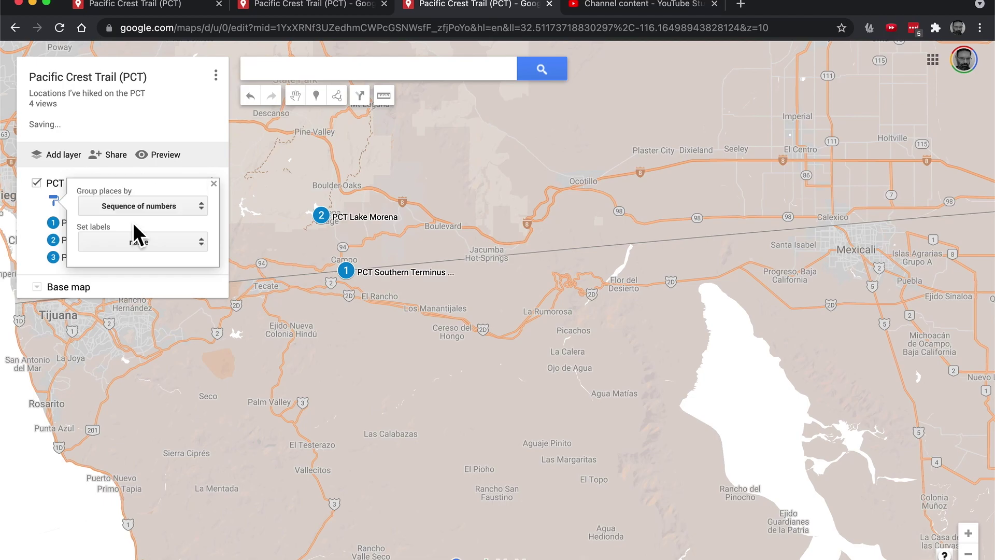
Close the layer style options and view the labelled map in preview, panning toward Mexicali.
left_click(268, 252)
left_click(328, 304)
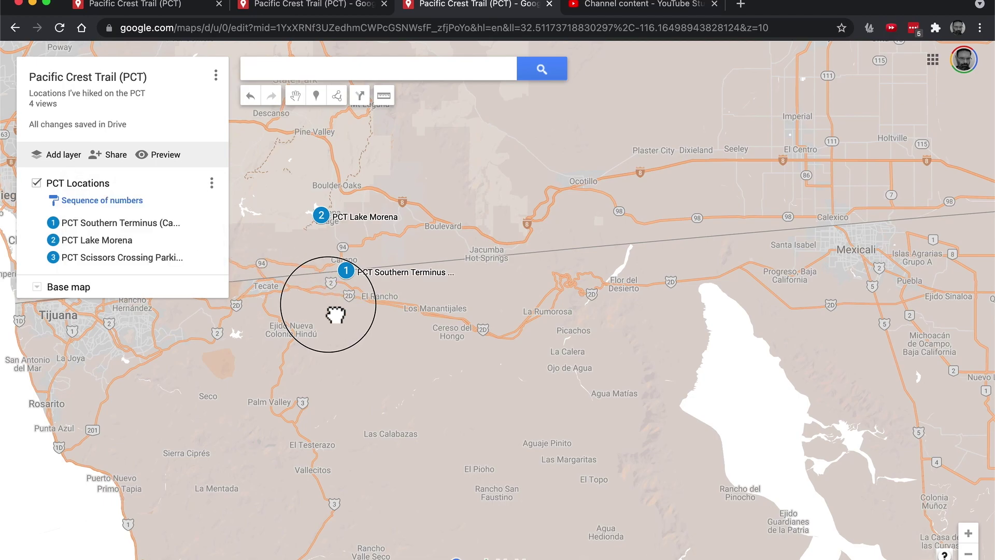
left_click_drag(335, 314, 300, 306)
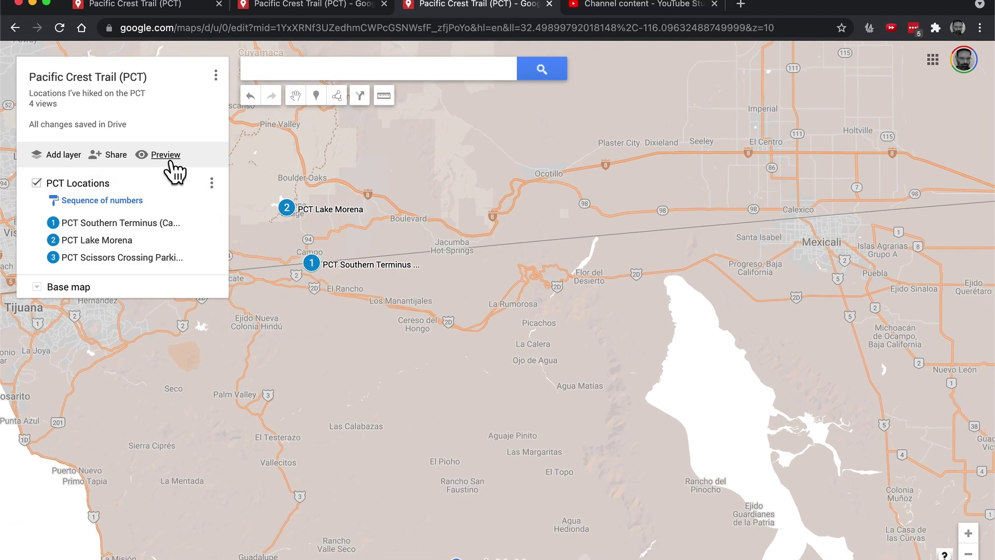
left_click(170, 160)
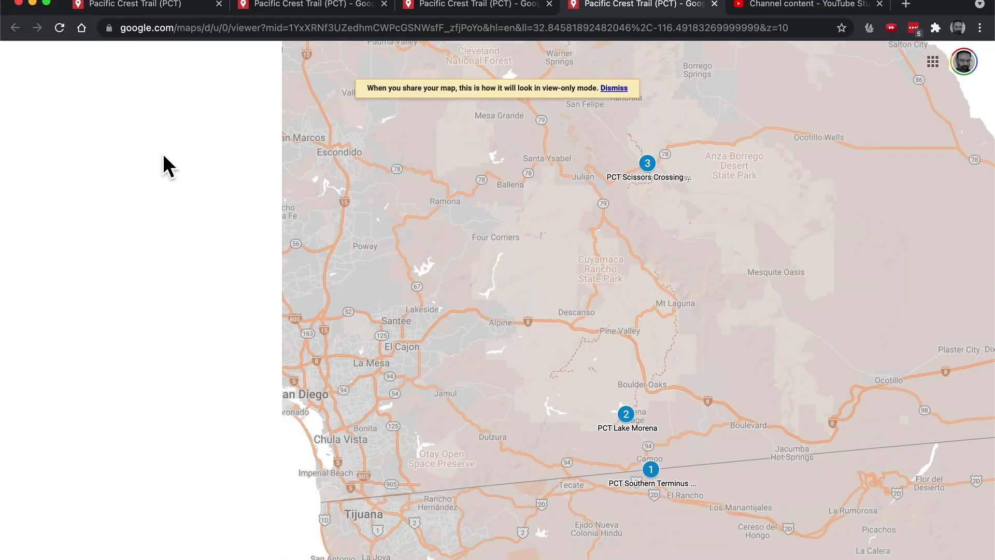
left_click_drag(562, 415, 443, 218)
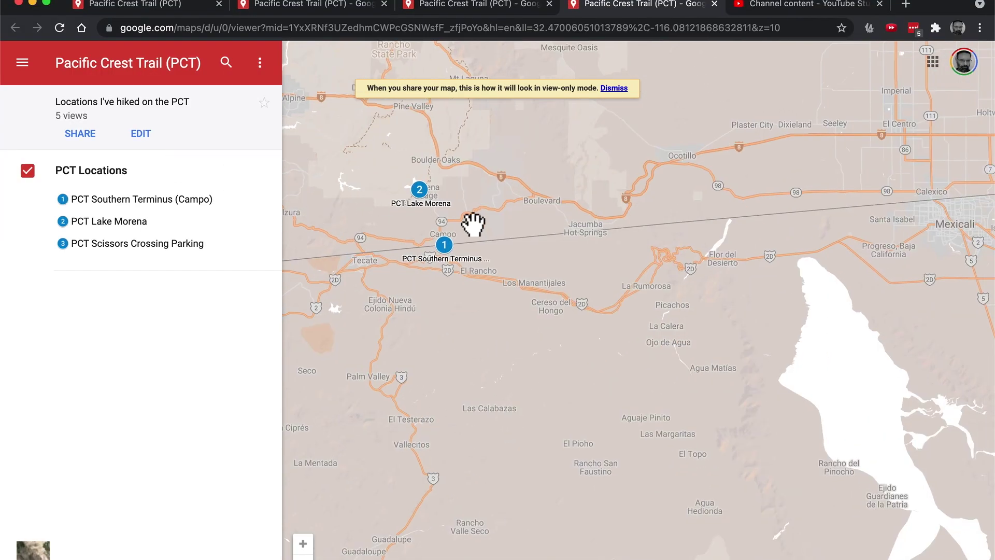